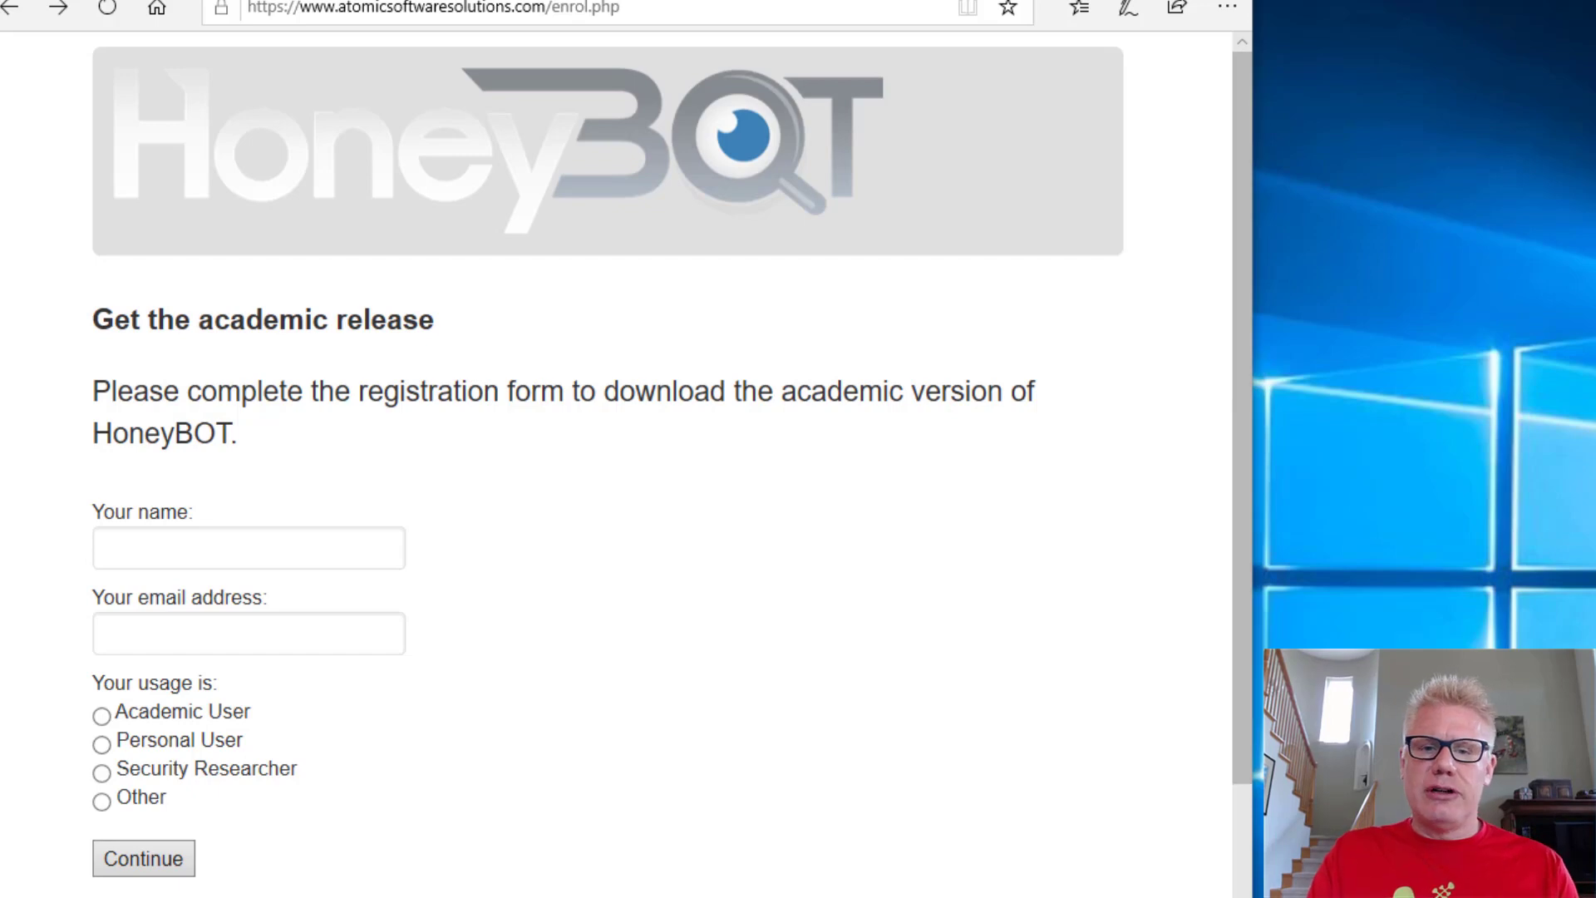
Step: Fill in the registration form with a name, an email address and Security Researcher usage
click(241, 552)
text(dude)
key(Tab)
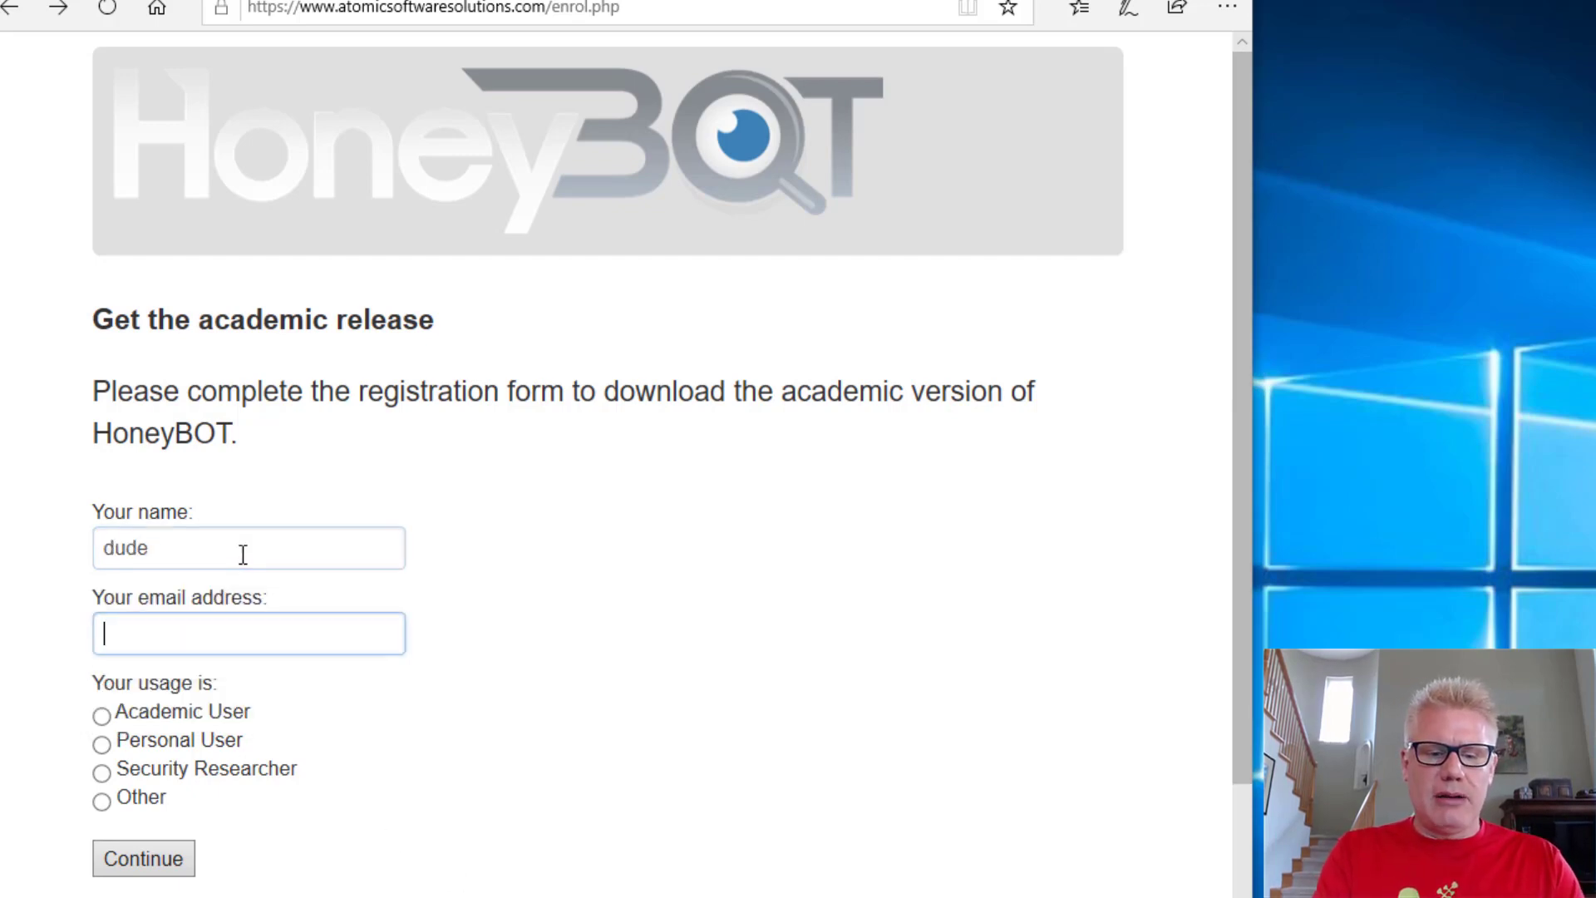
text(dude@dude.c)
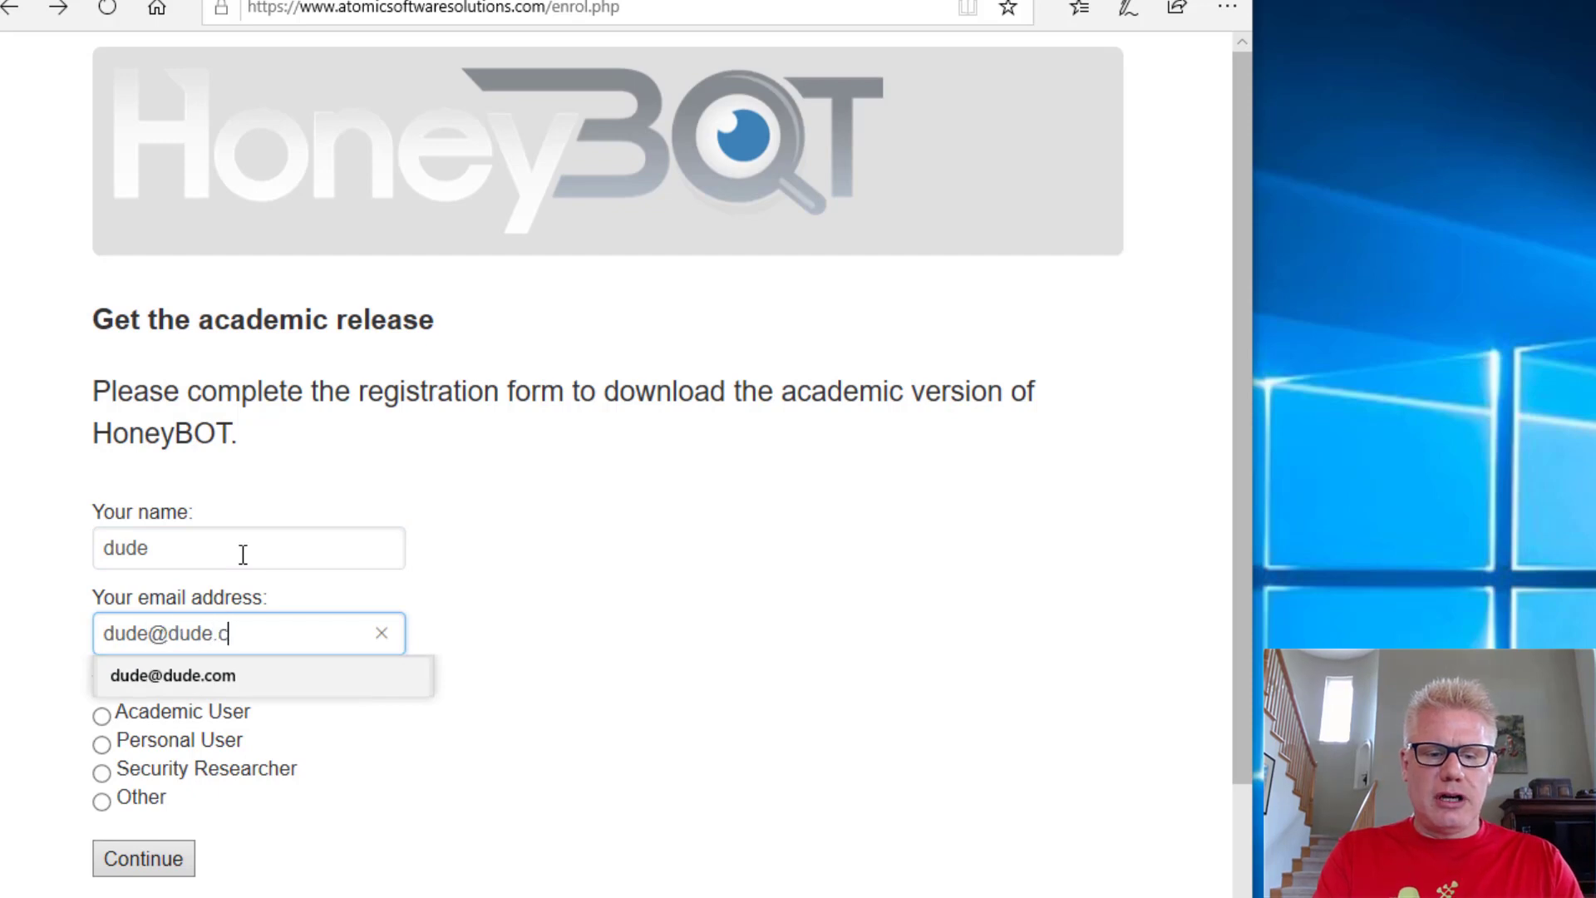
text(om)
click(35, 693)
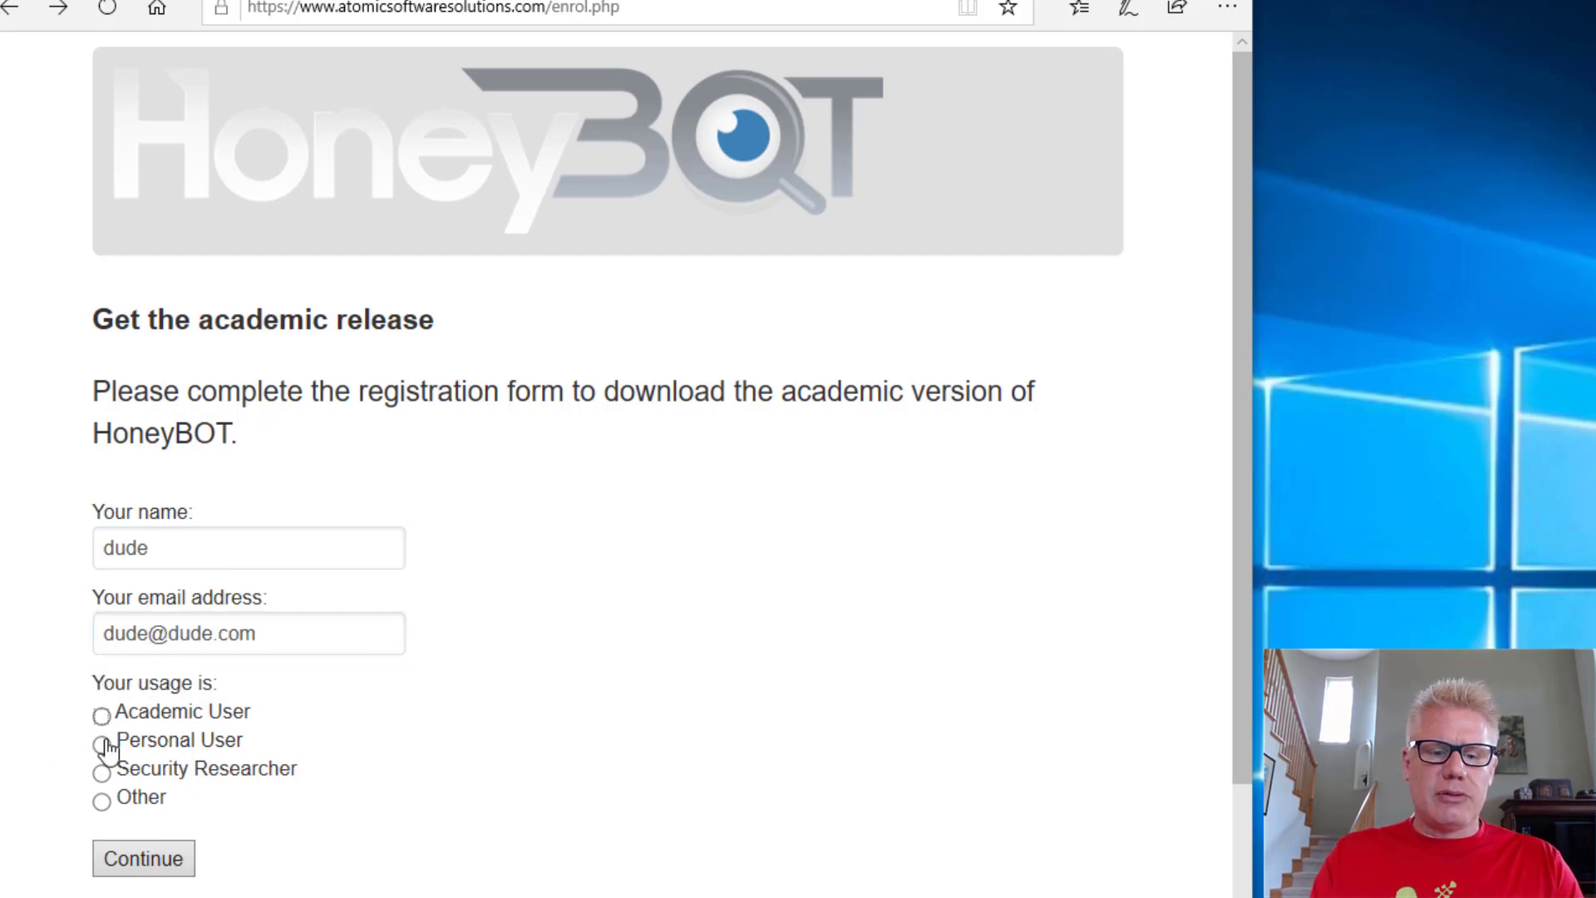
click(102, 771)
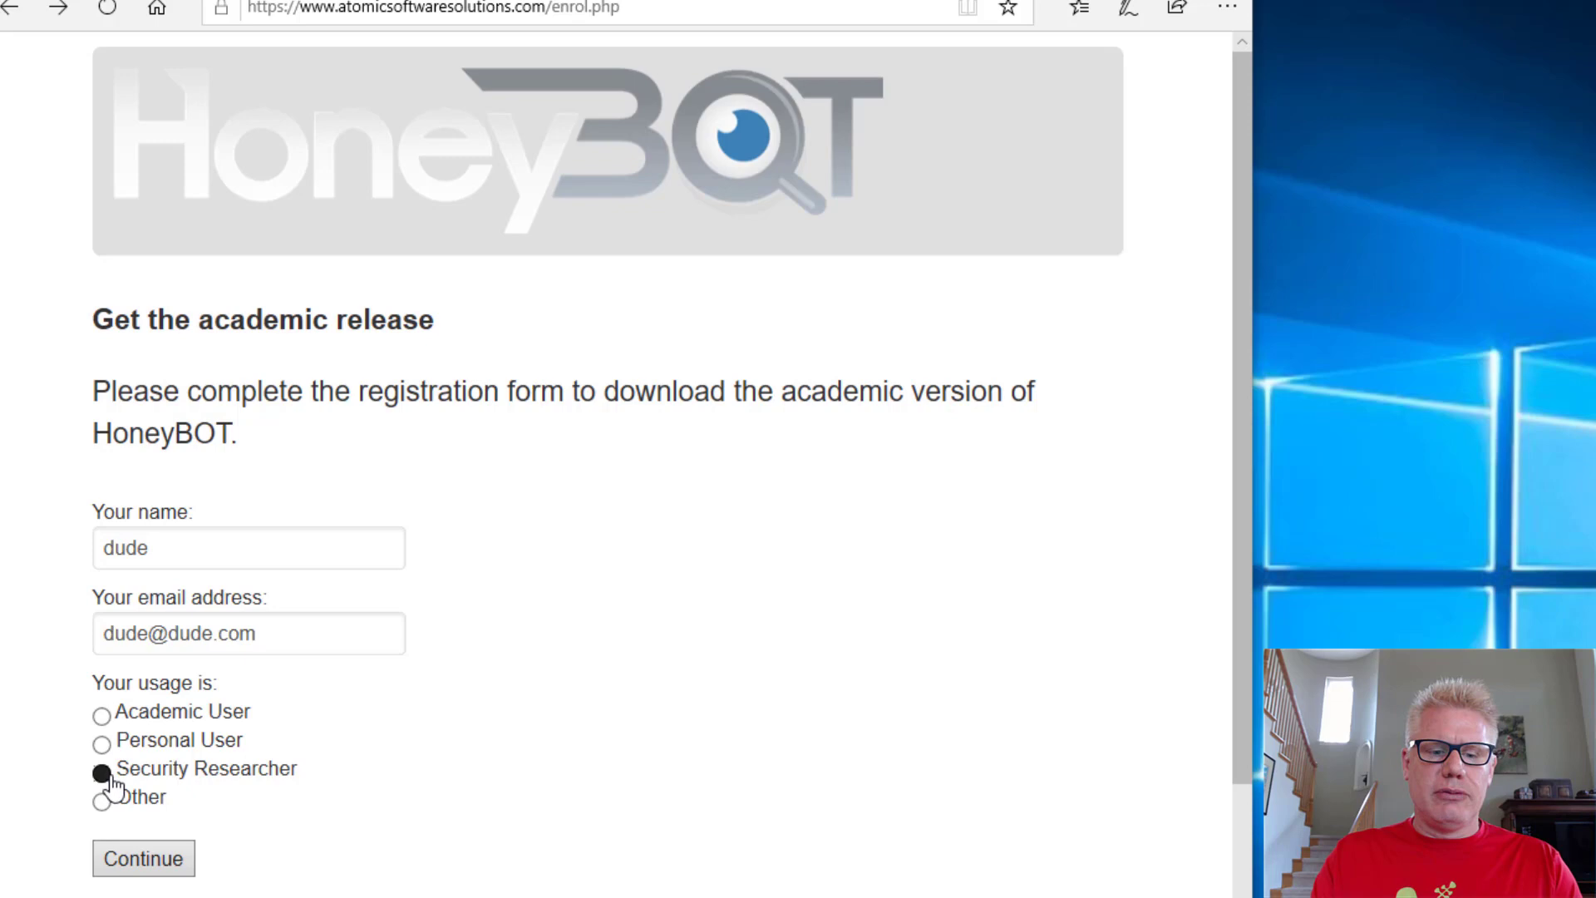
Step: Submit the registration, then download and run the HoneyBOT_018.exe academic release installer
click(141, 859)
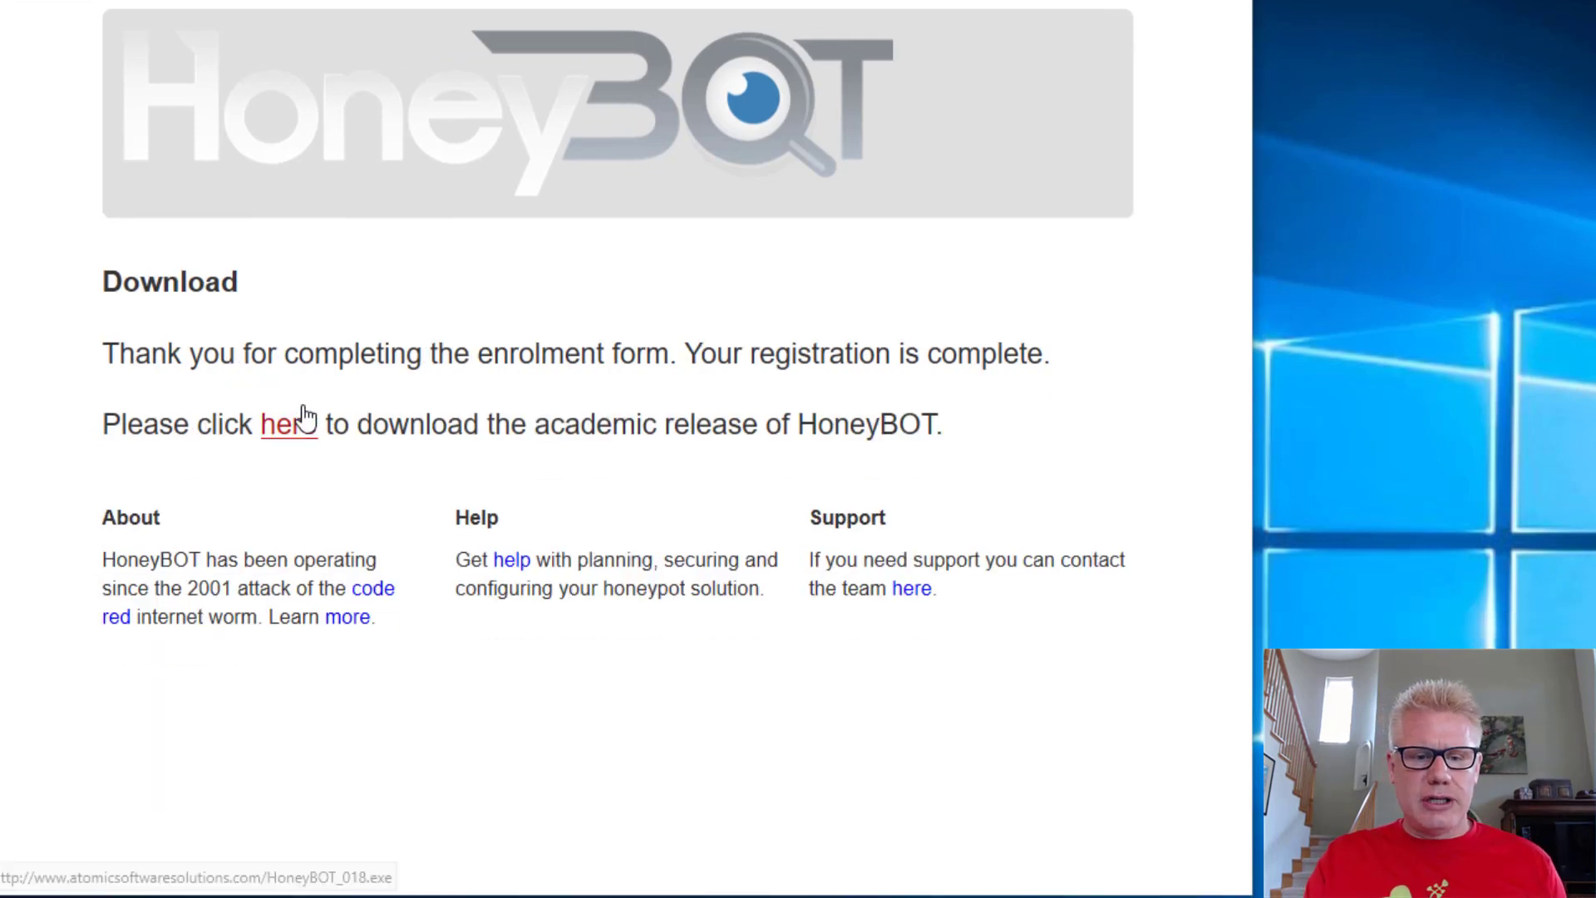
click(292, 426)
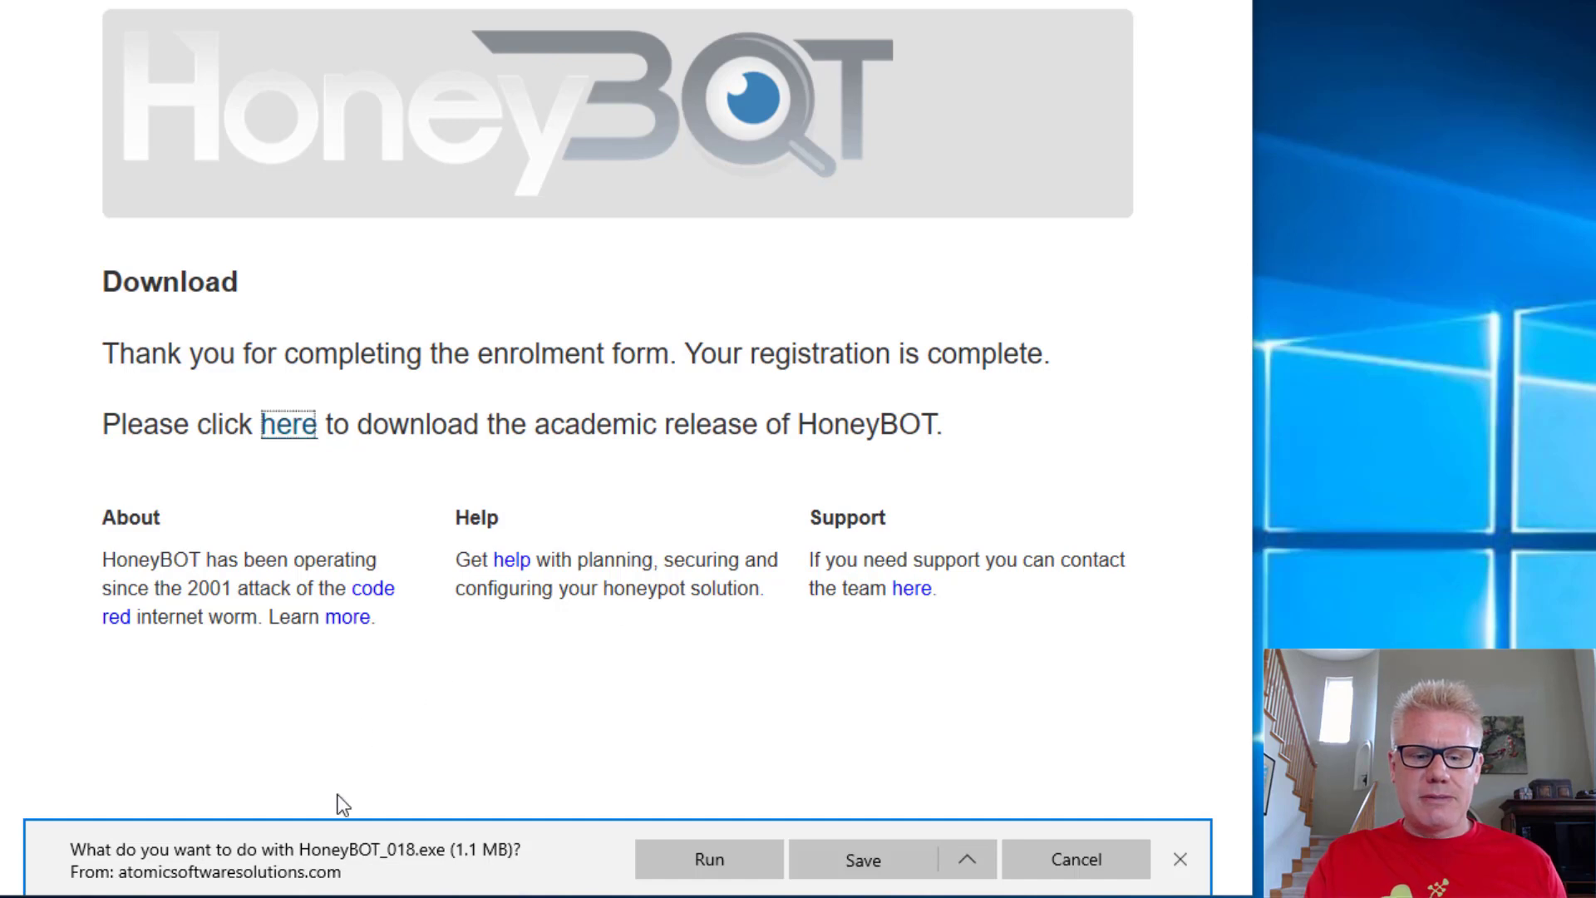
click(720, 856)
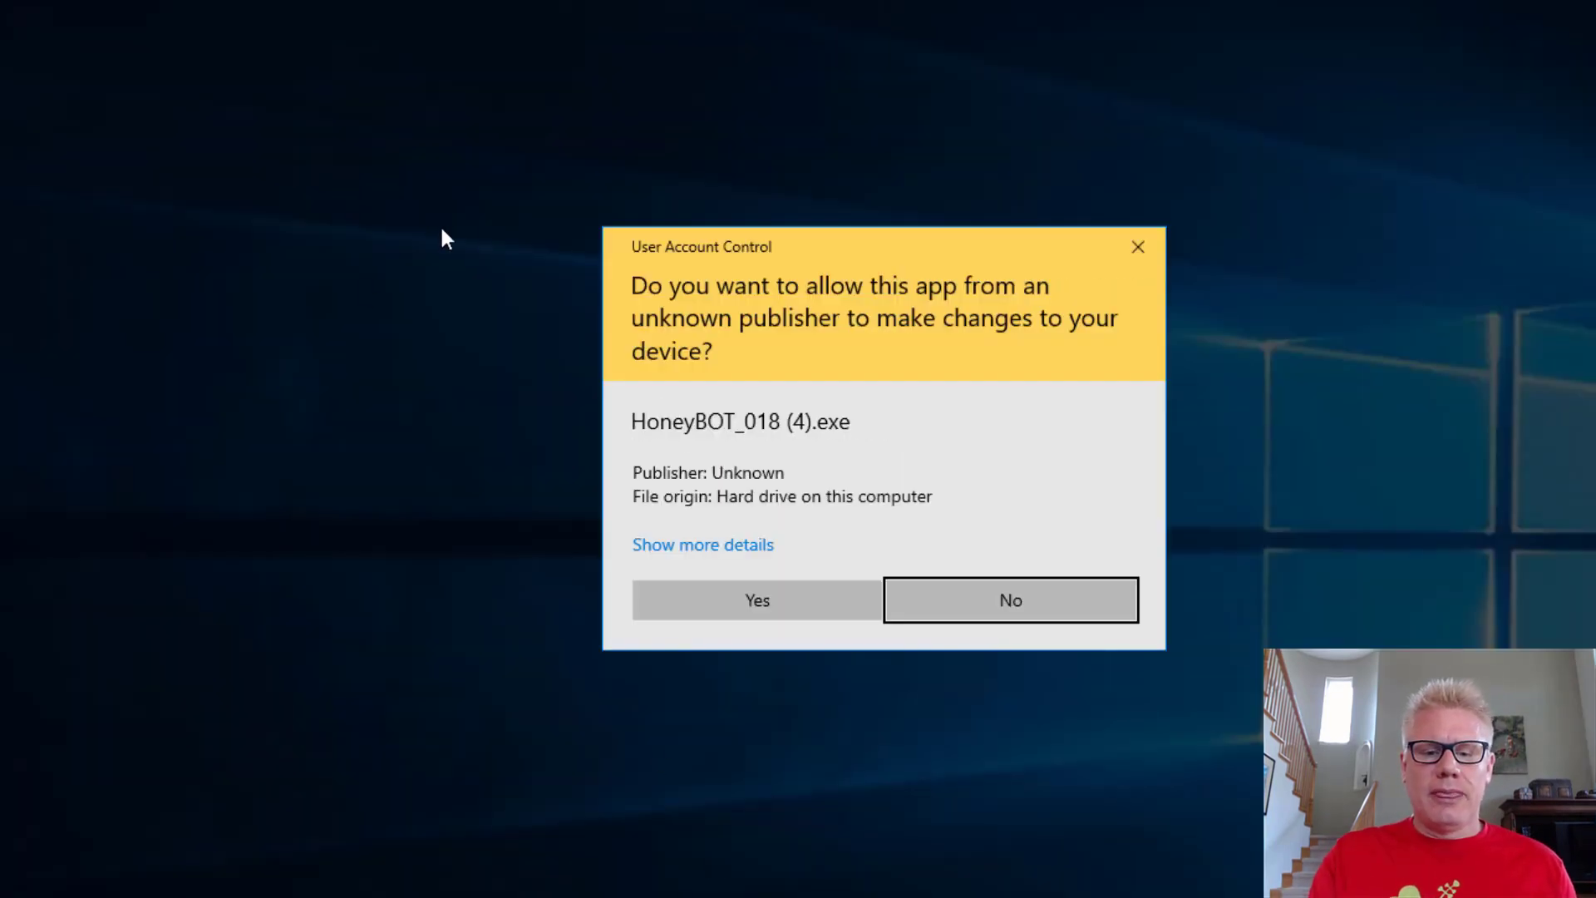
Step: Allow the installer, accept the licence, and install into the existing C:\HoneyBOT folder
click(777, 598)
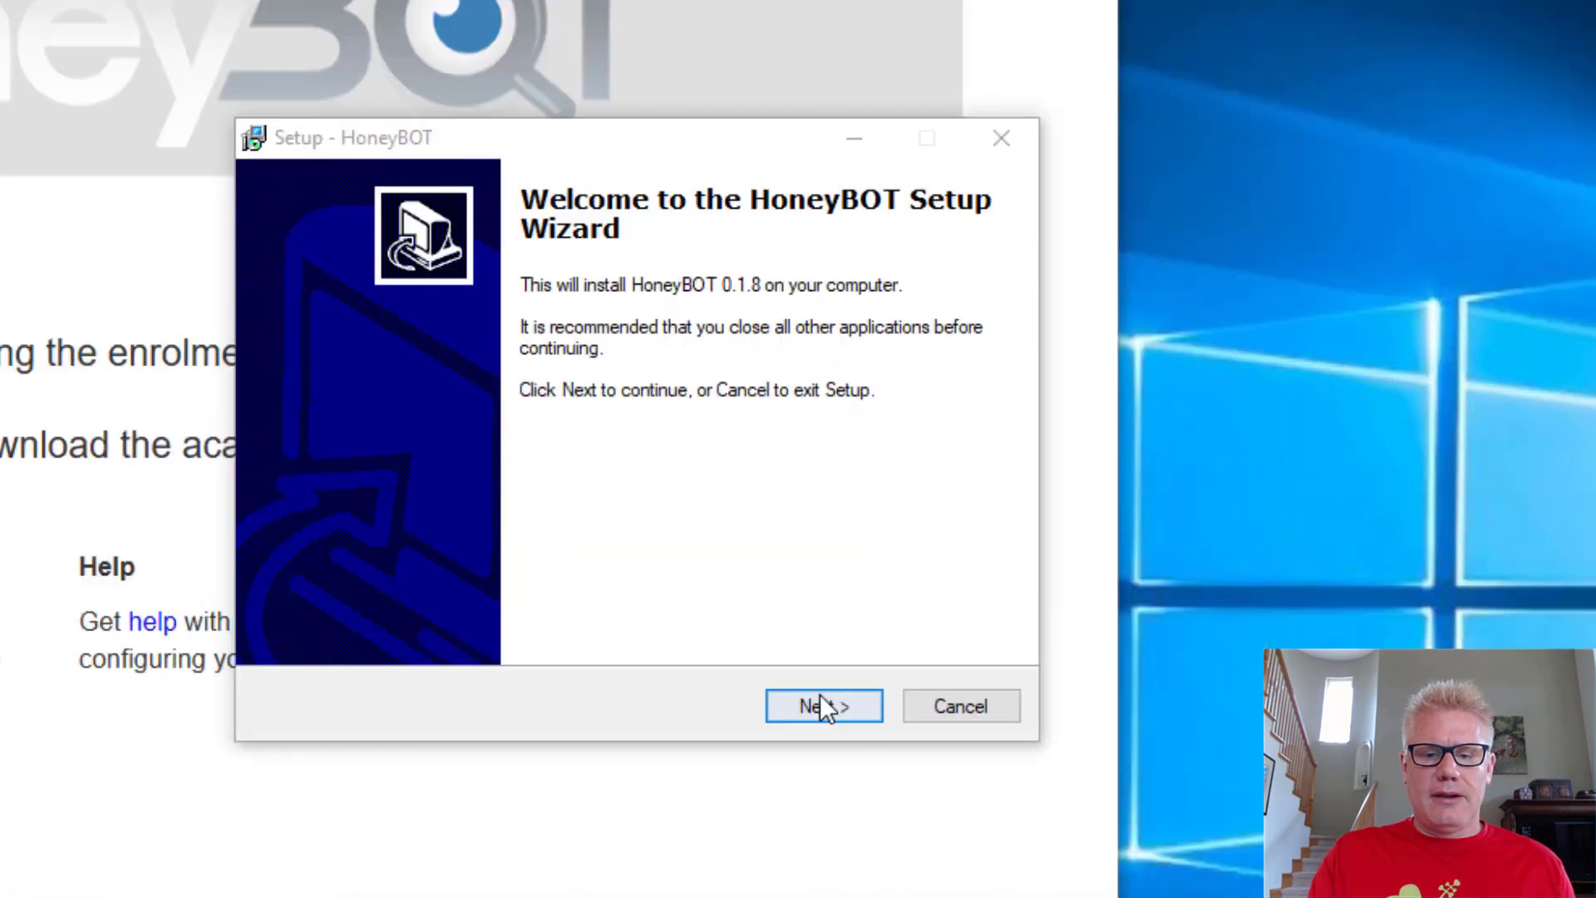
click(821, 705)
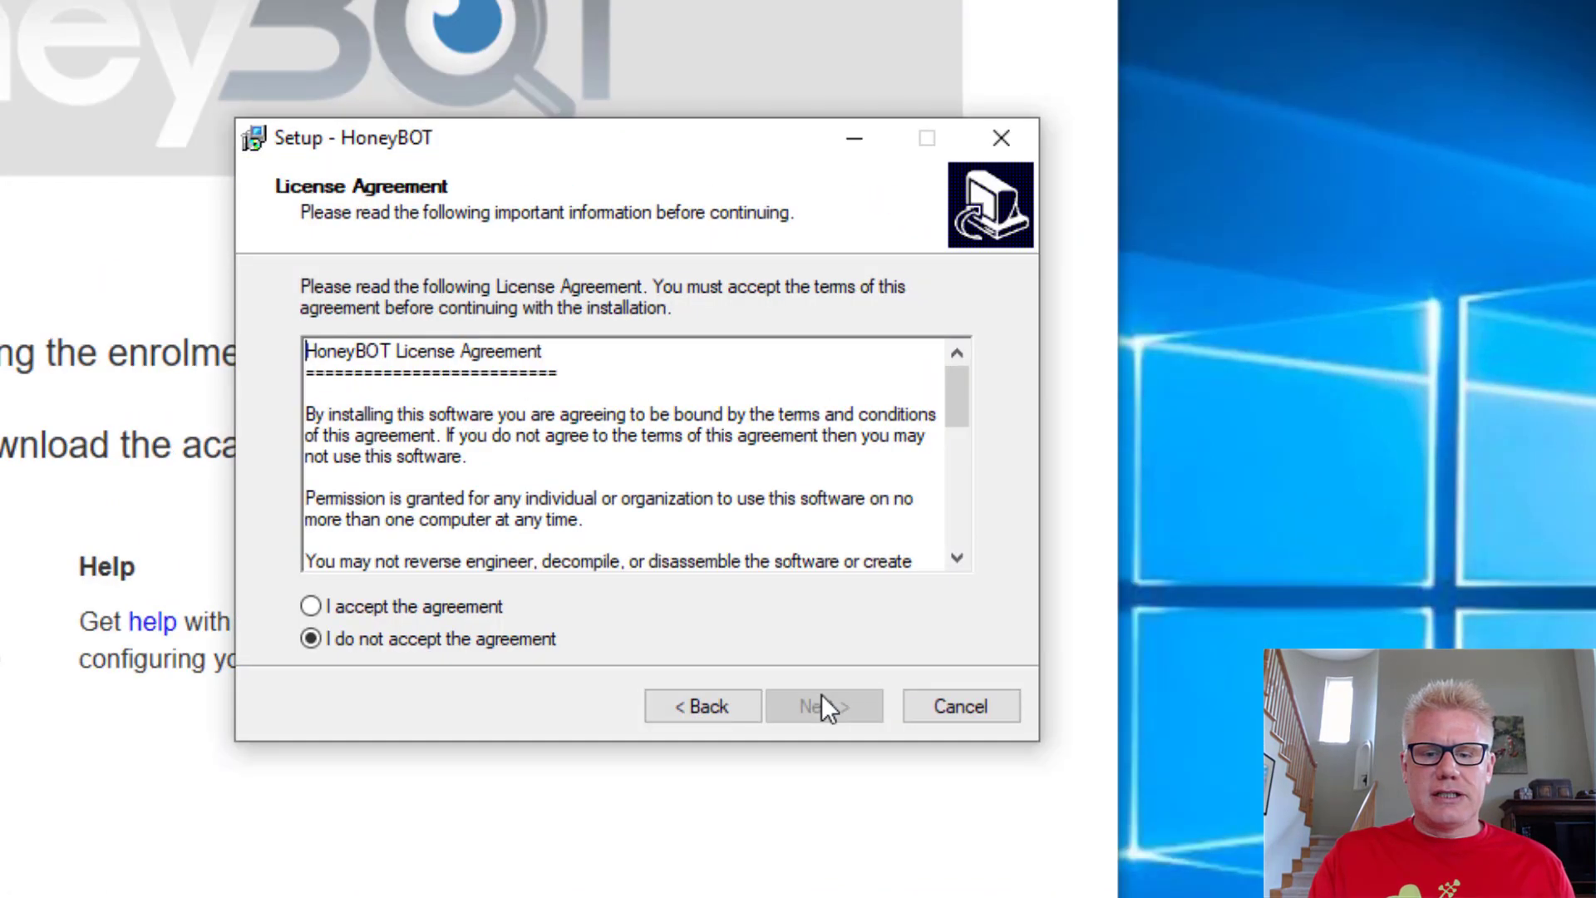
click(462, 608)
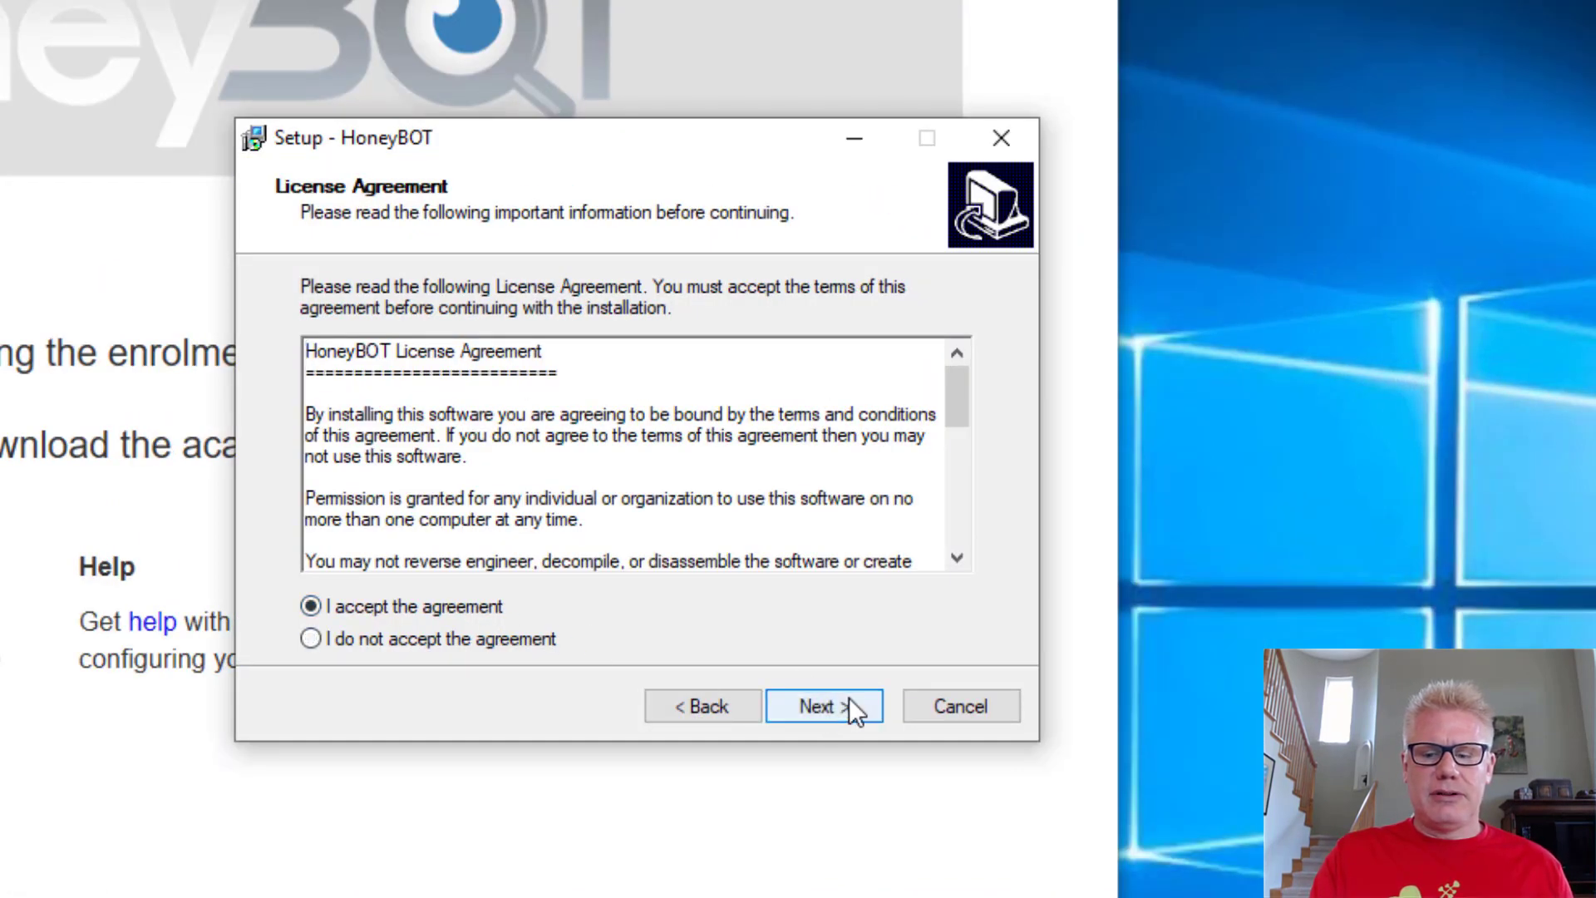
click(849, 696)
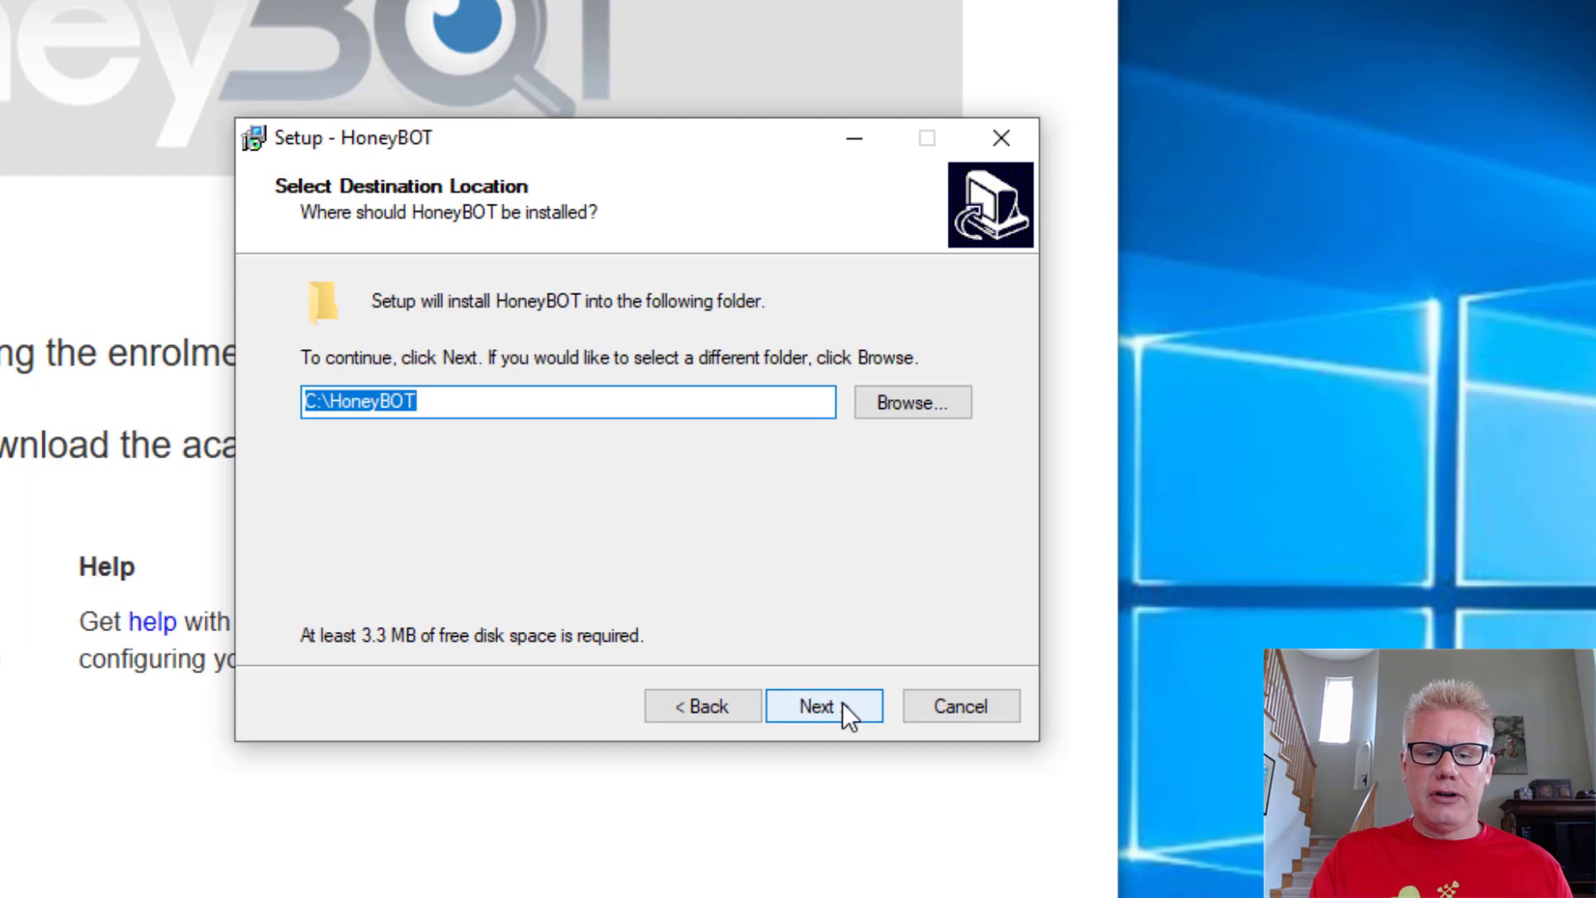
click(841, 701)
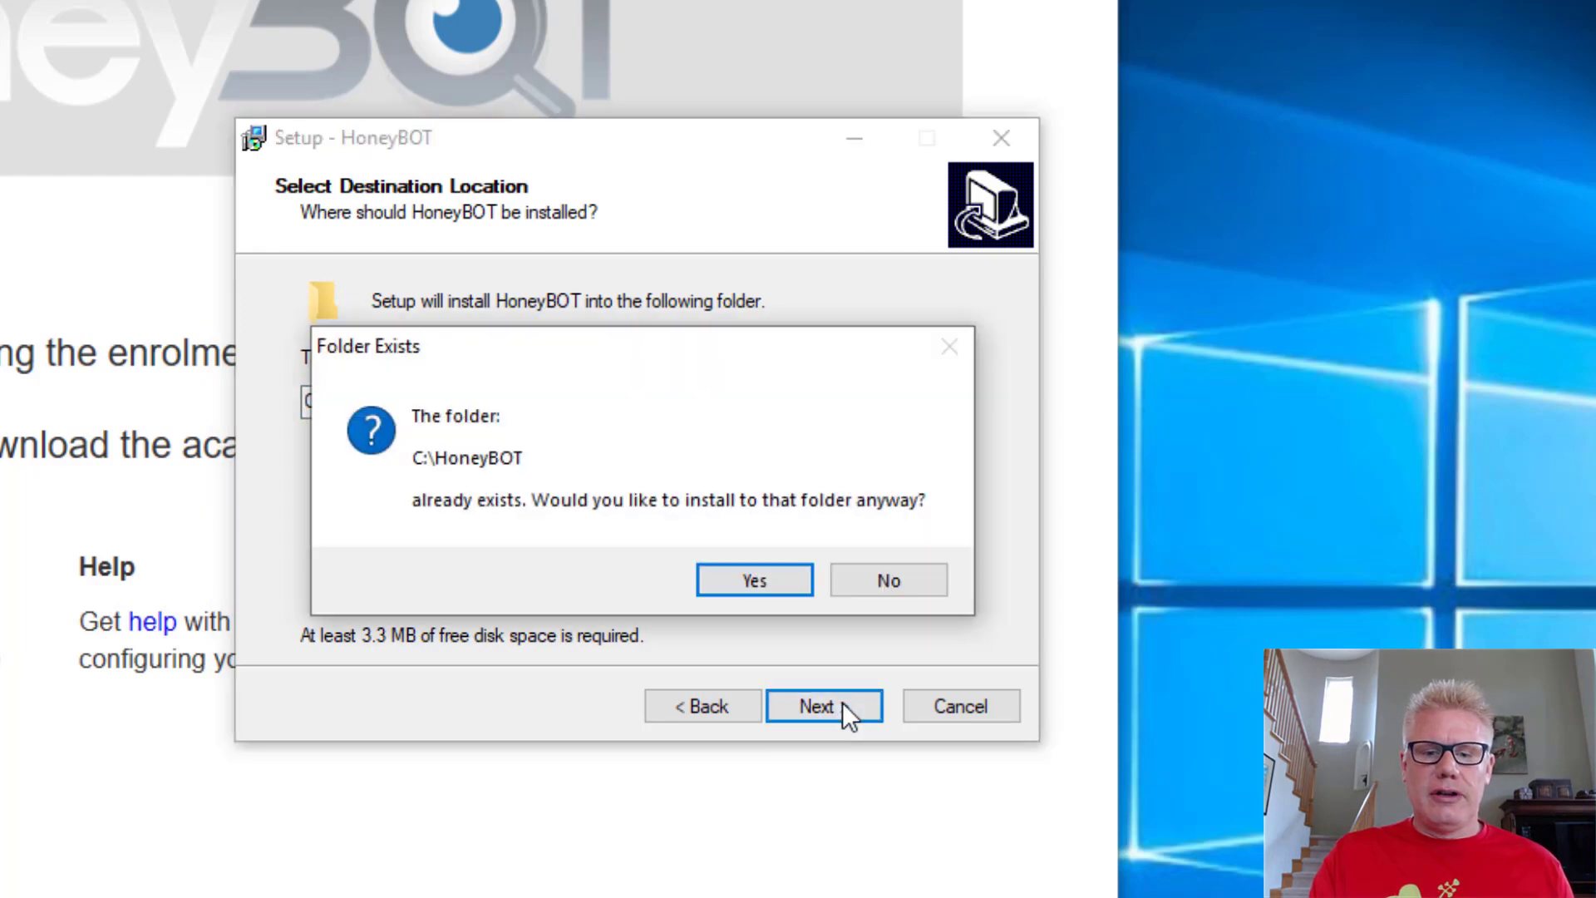
click(755, 581)
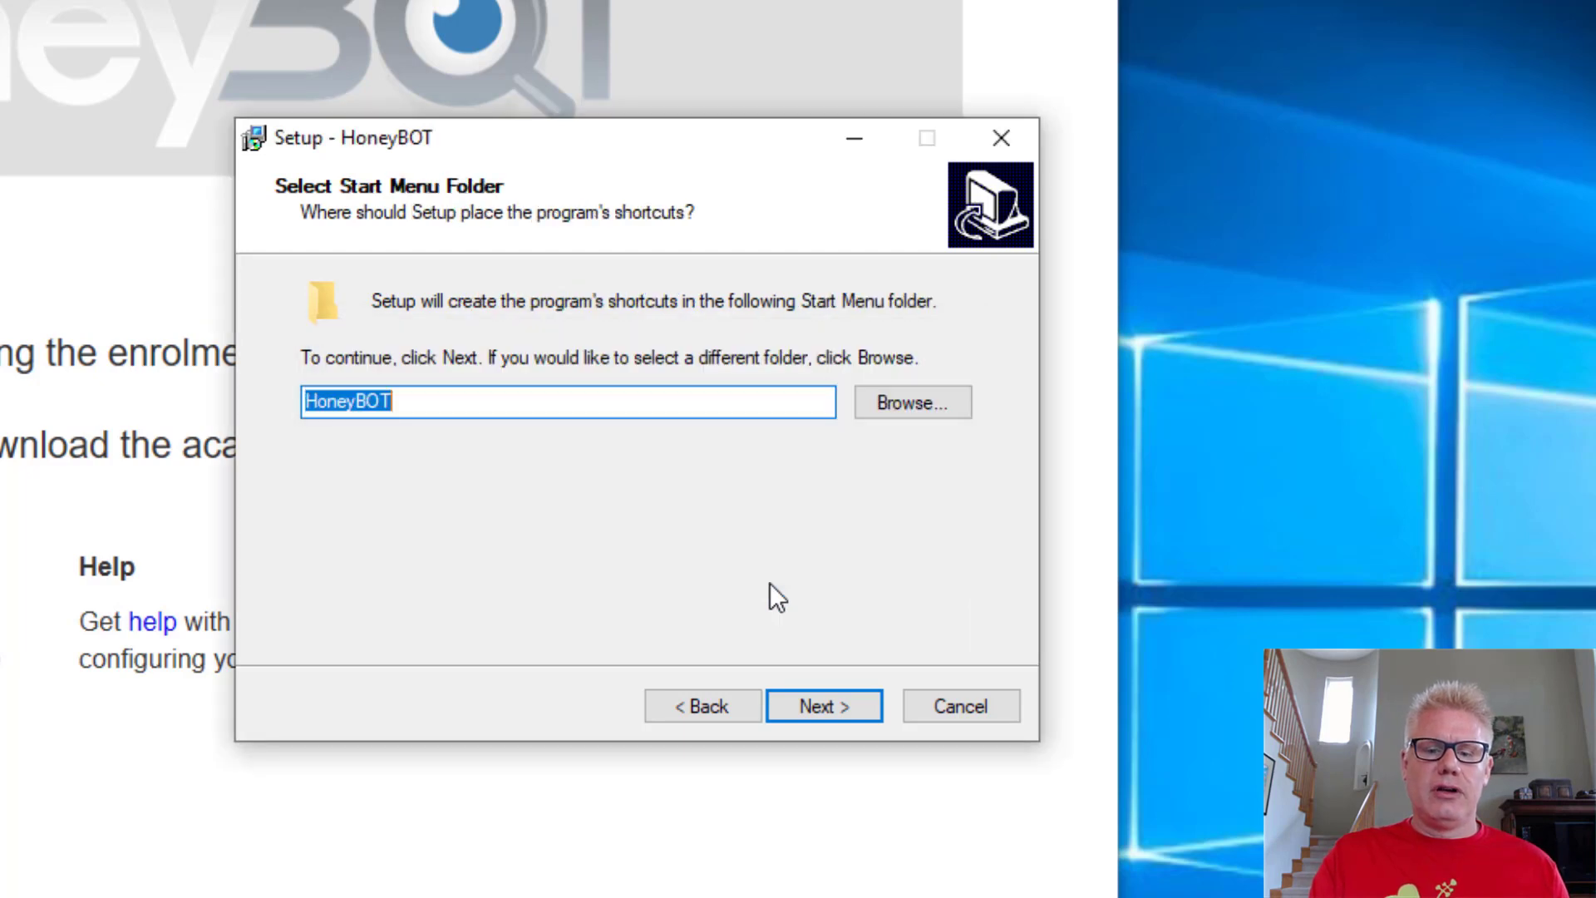
Step: Keep the HoneyBOT Start Menu folder, add a desktop icon, and install
click(823, 703)
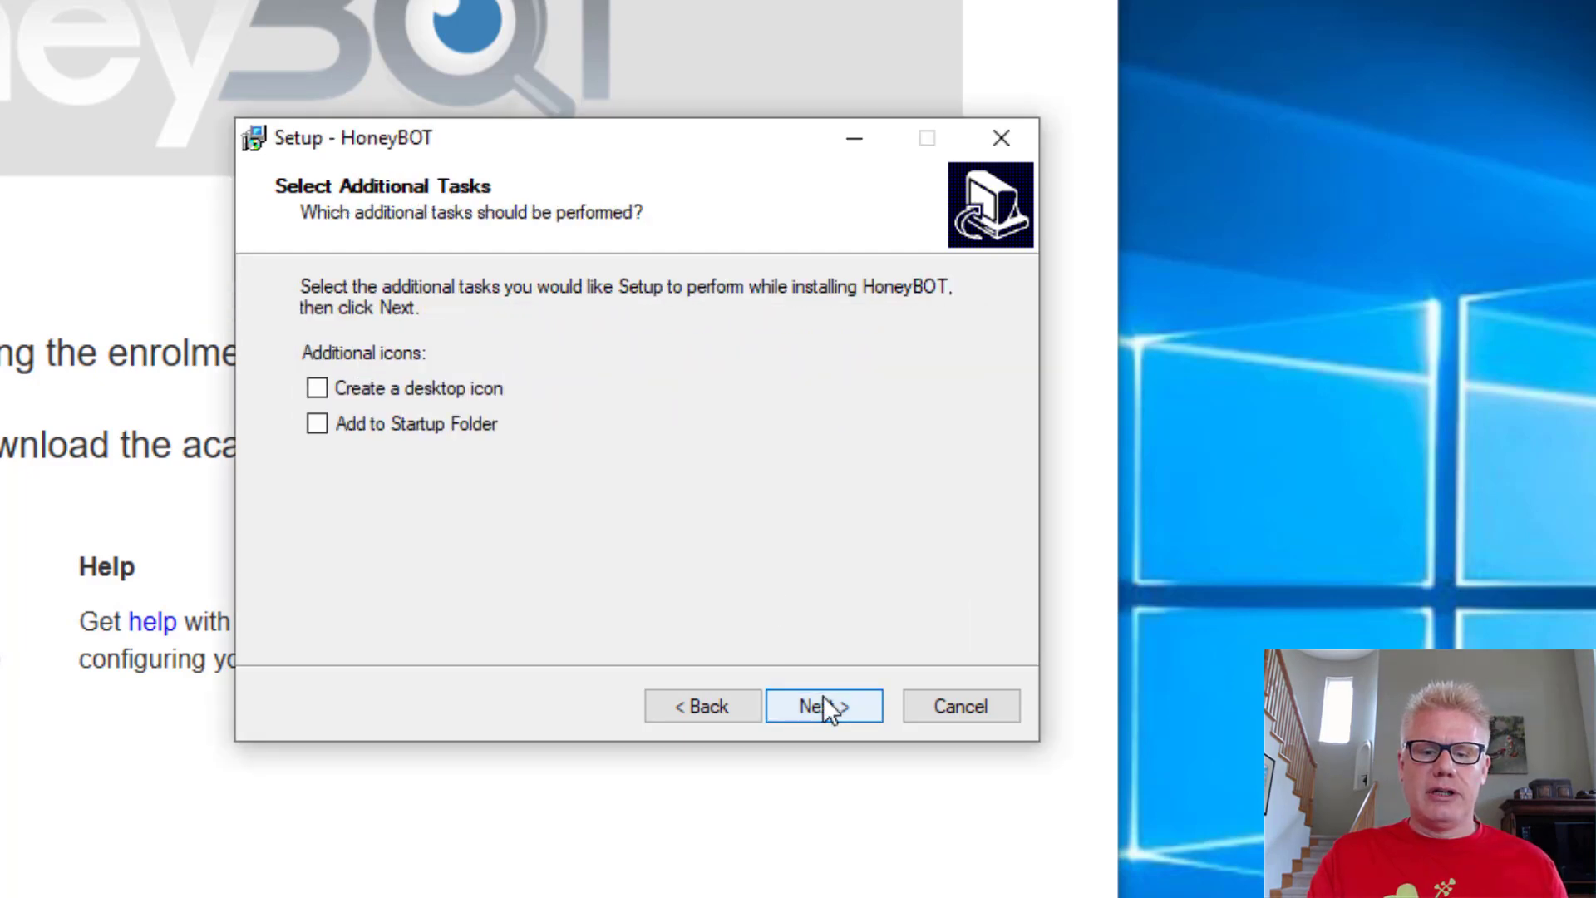
click(479, 384)
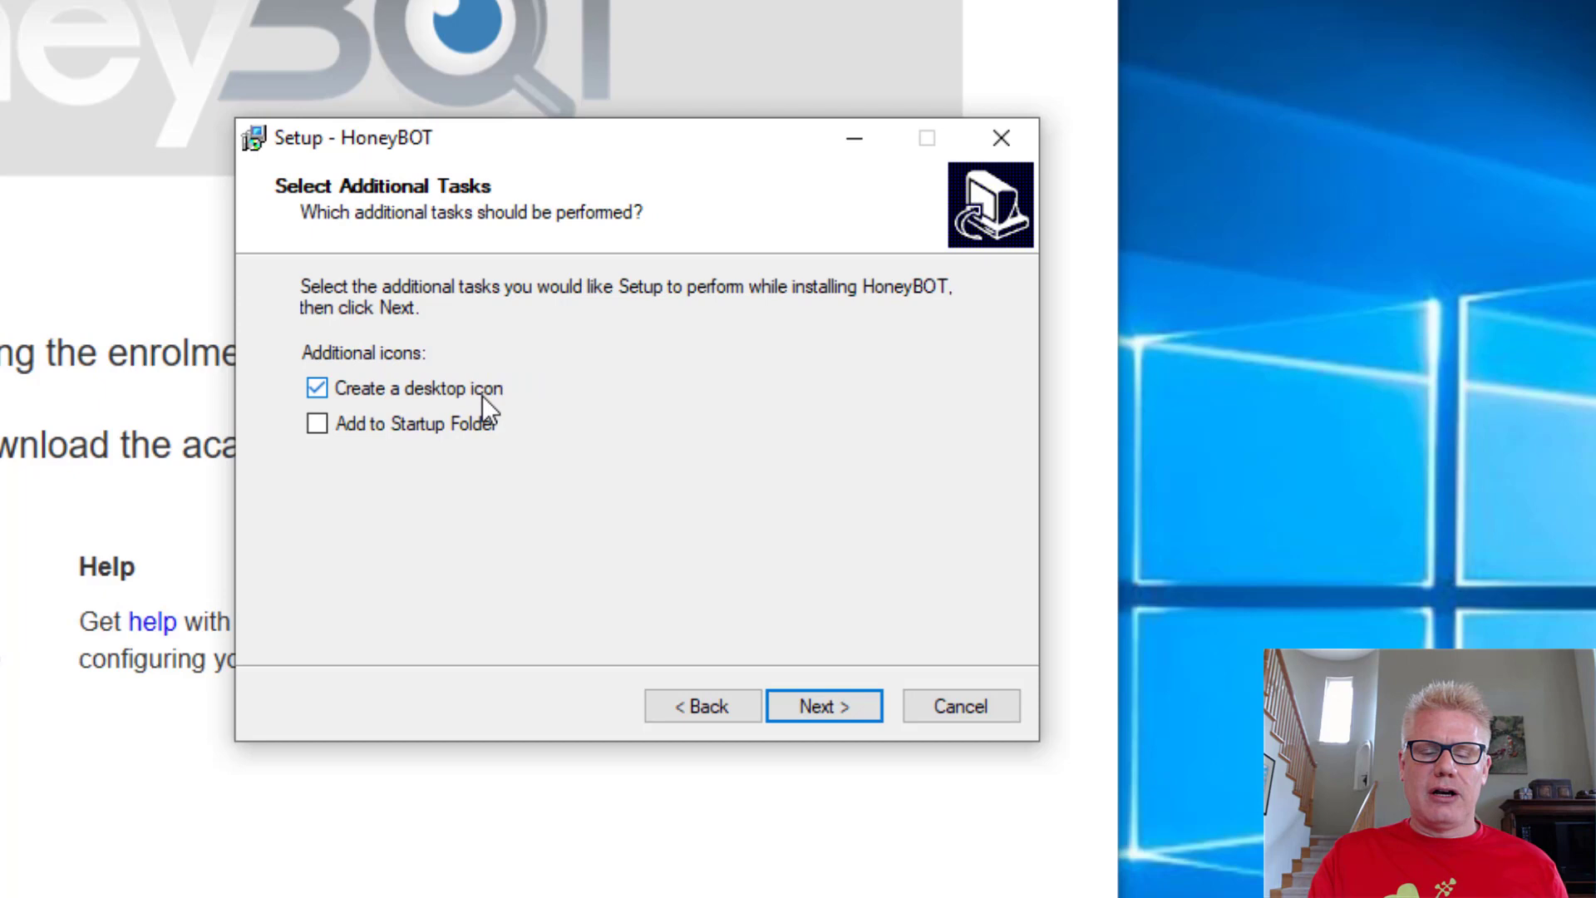
click(826, 703)
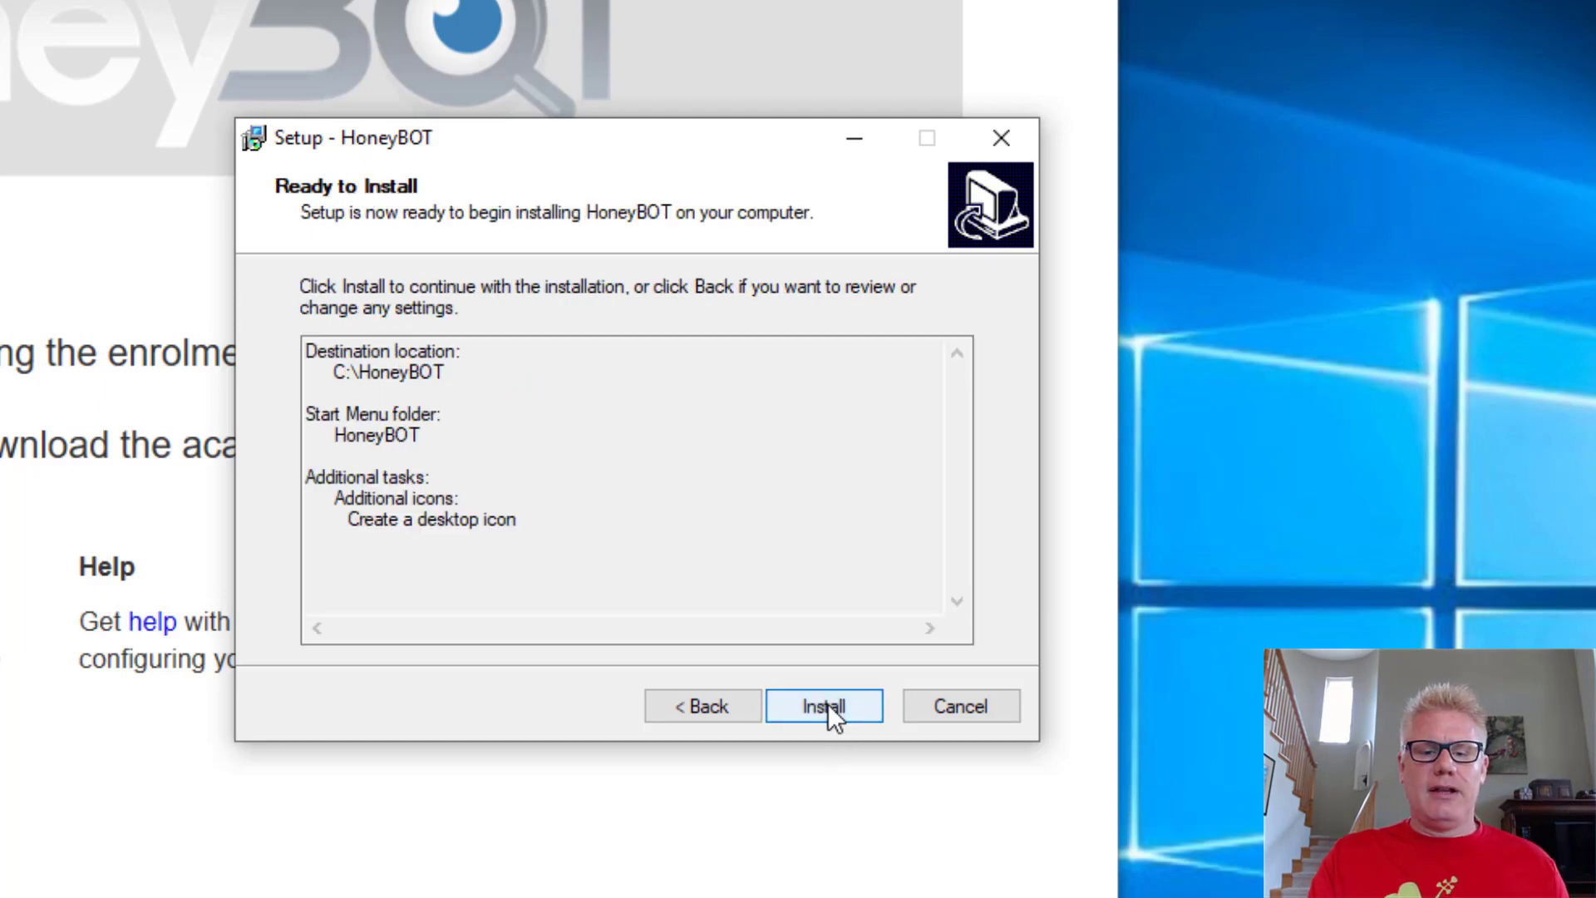
click(826, 706)
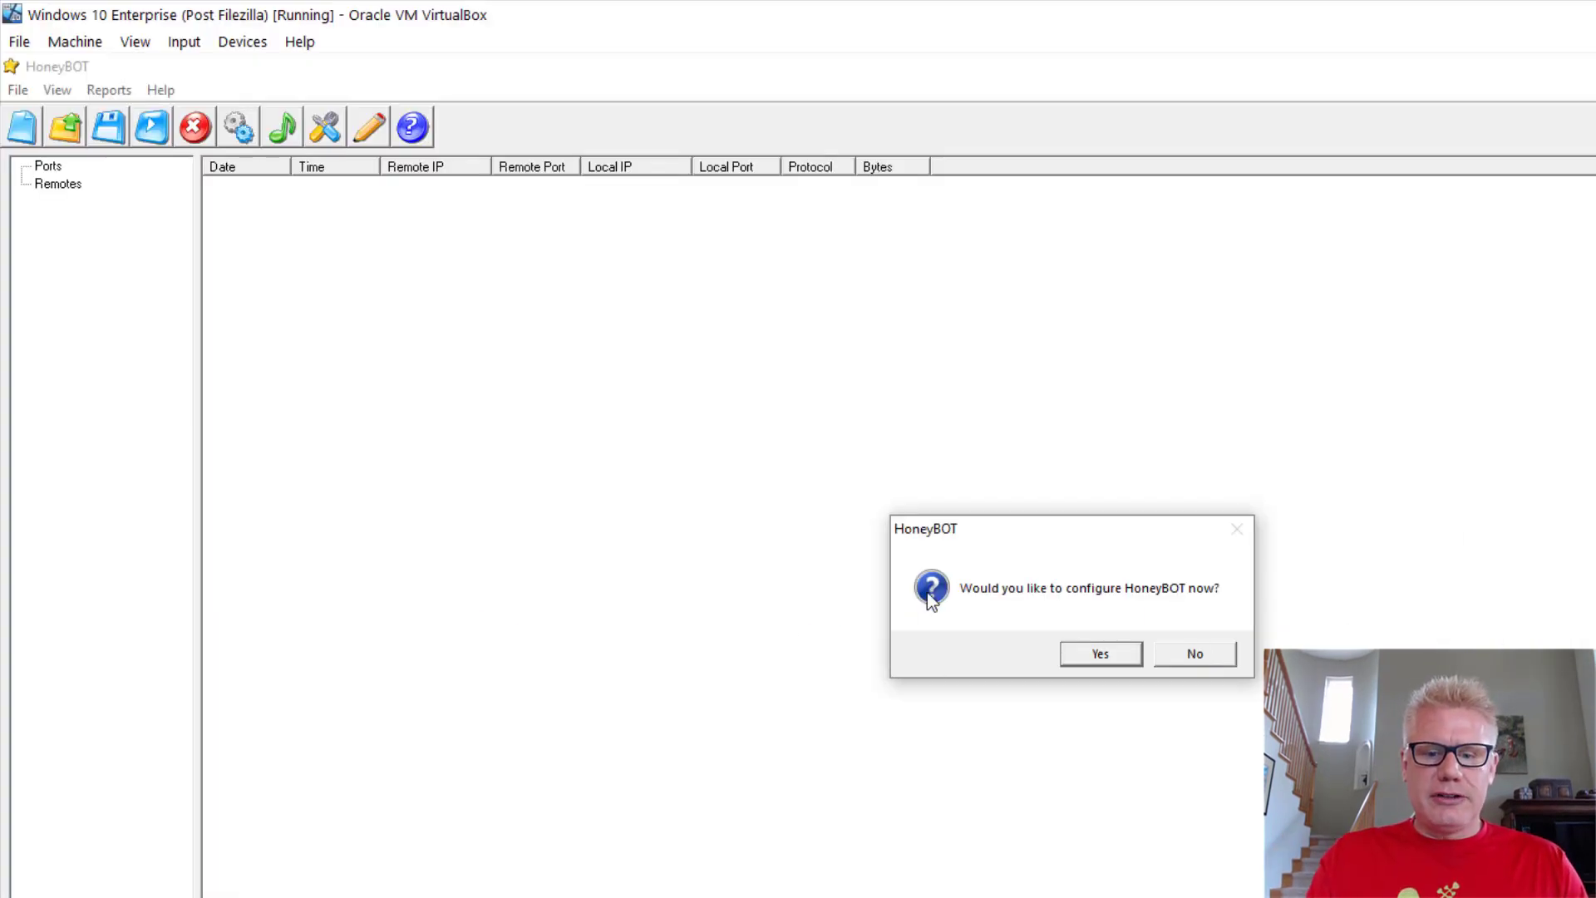
Step: Review the Updates, Export, Email Alerts and General options, save them, and dismiss the update notice
click(1100, 654)
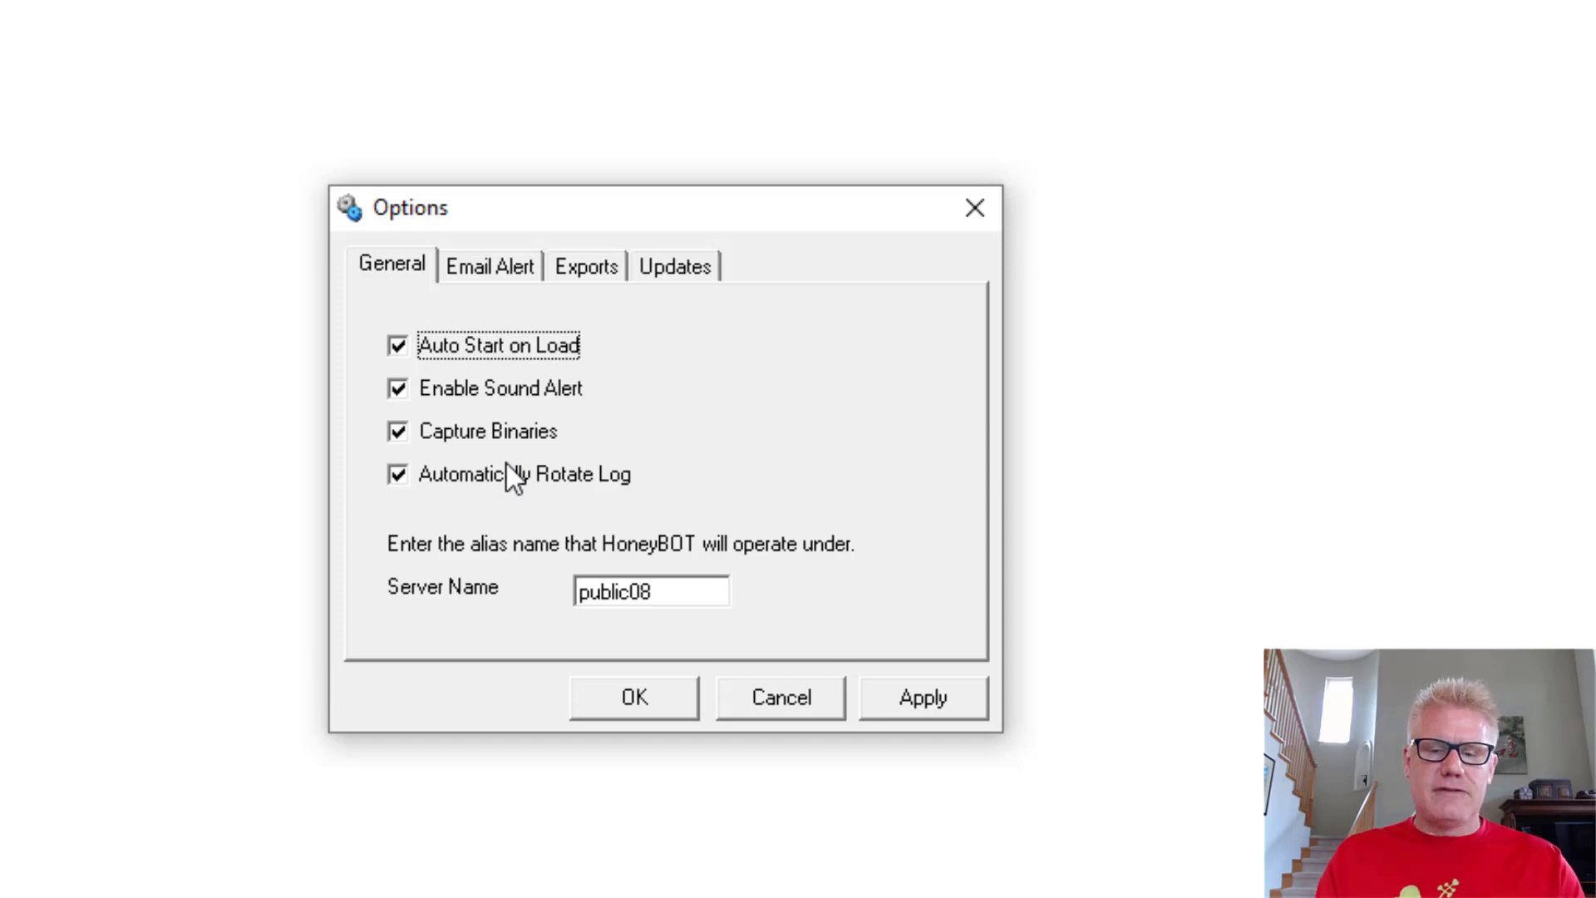
click(688, 266)
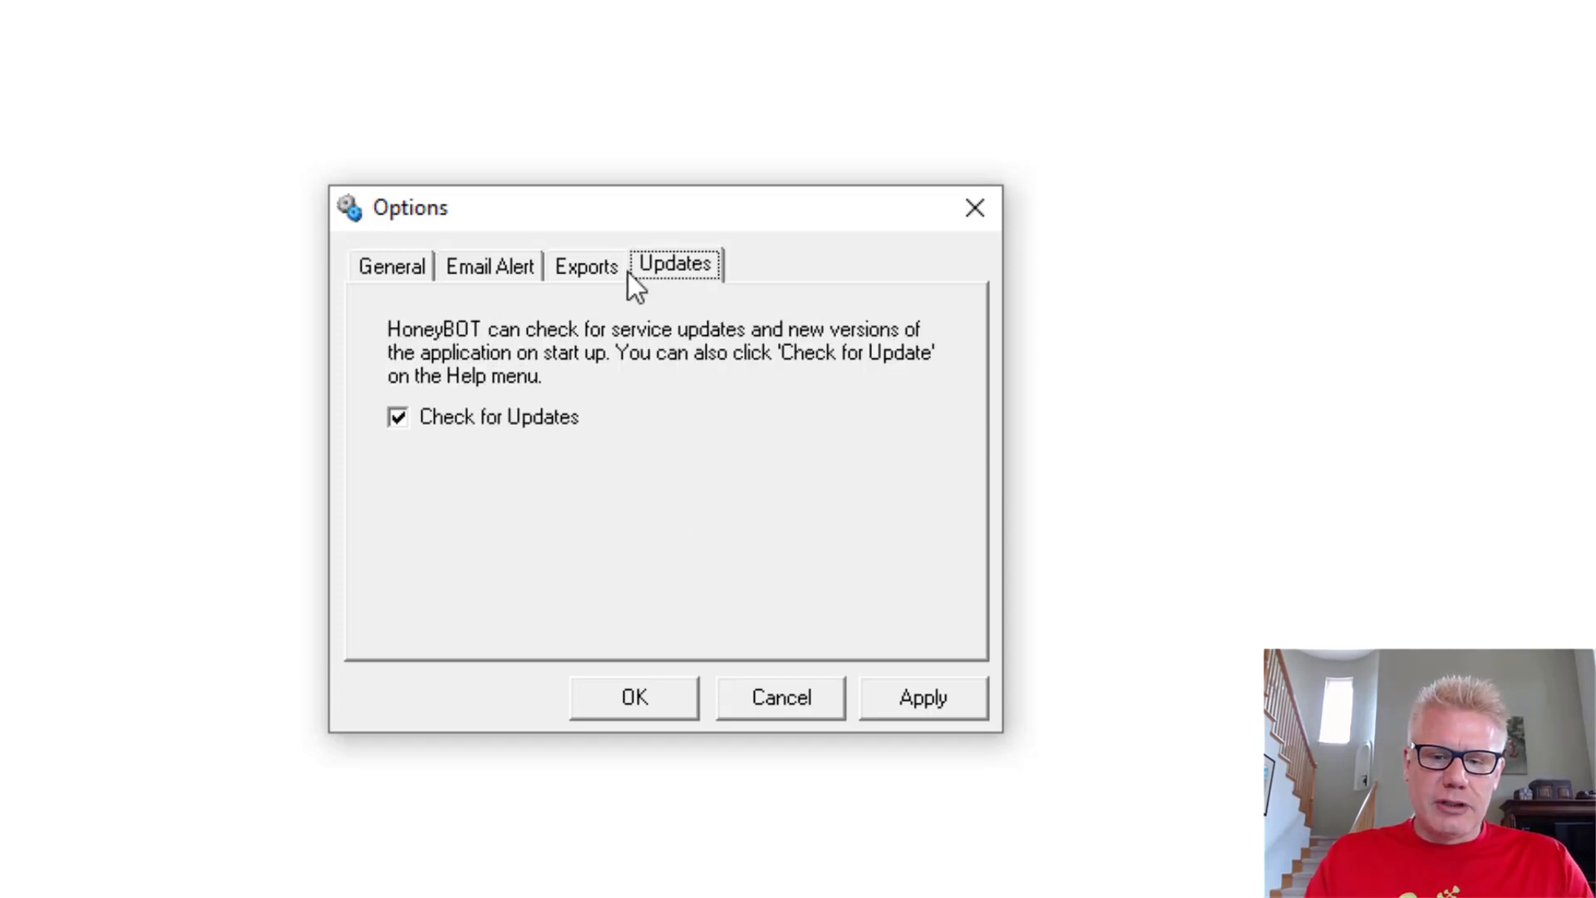
click(571, 267)
click(486, 264)
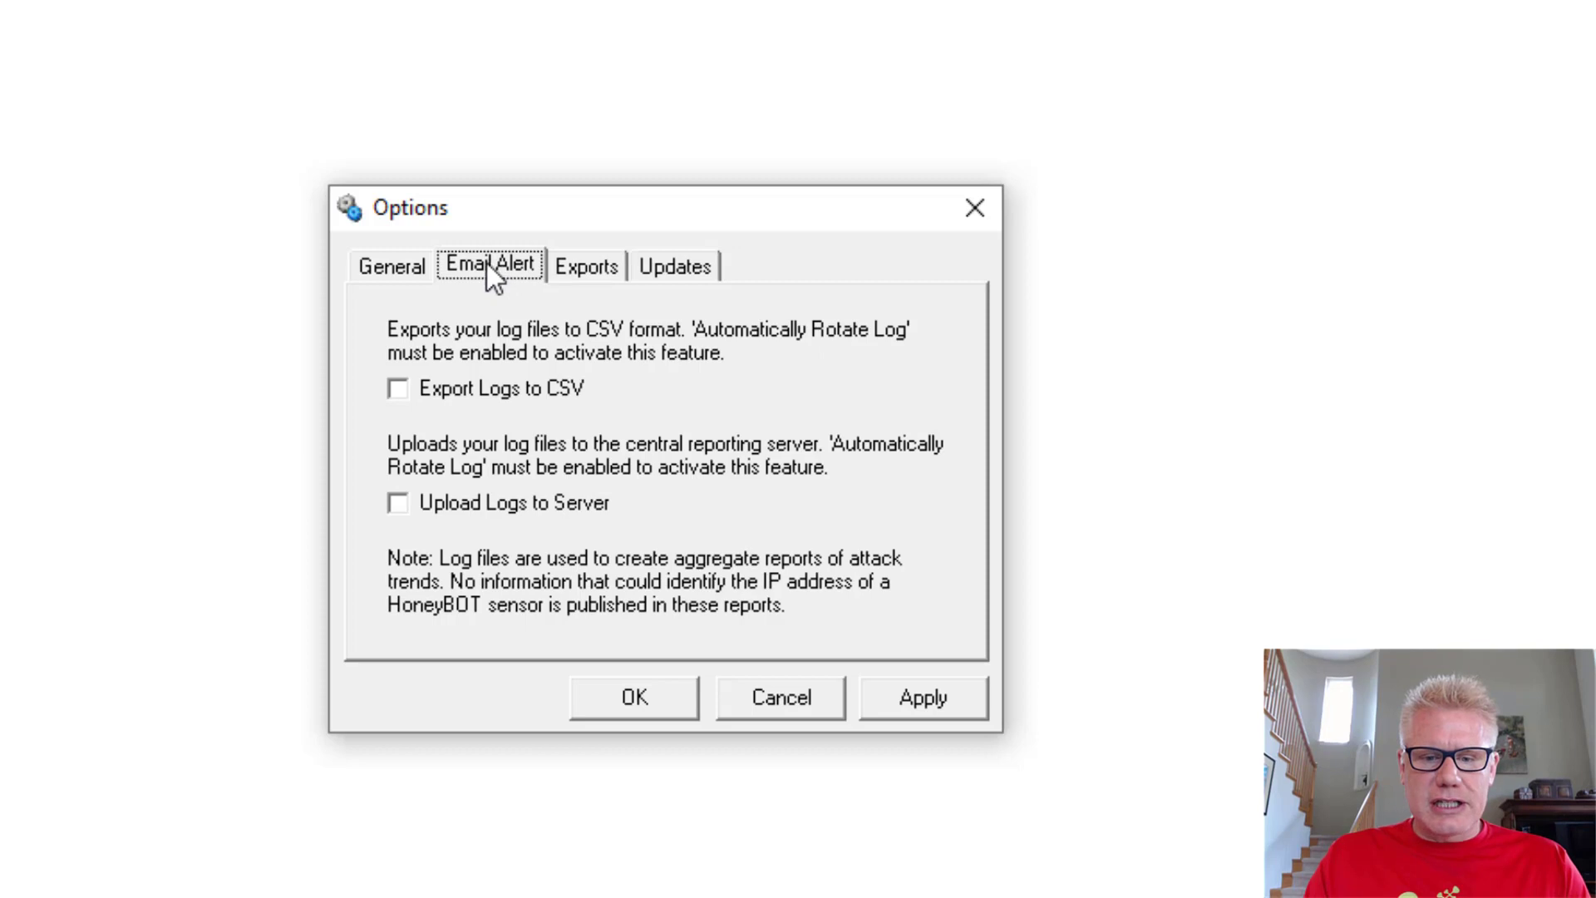
click(383, 273)
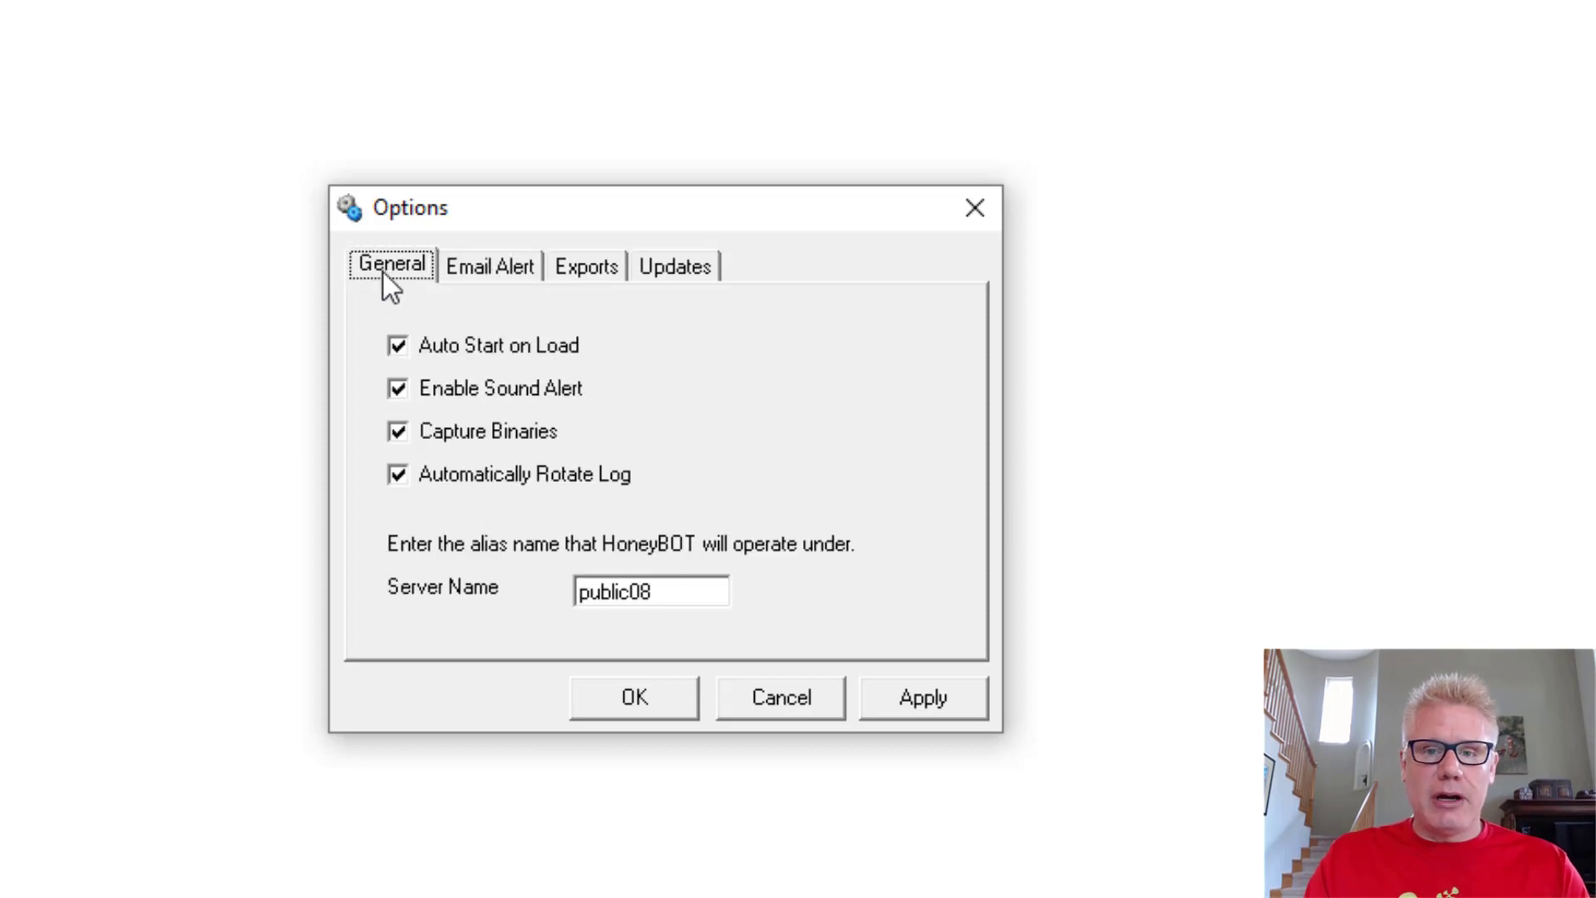
click(497, 268)
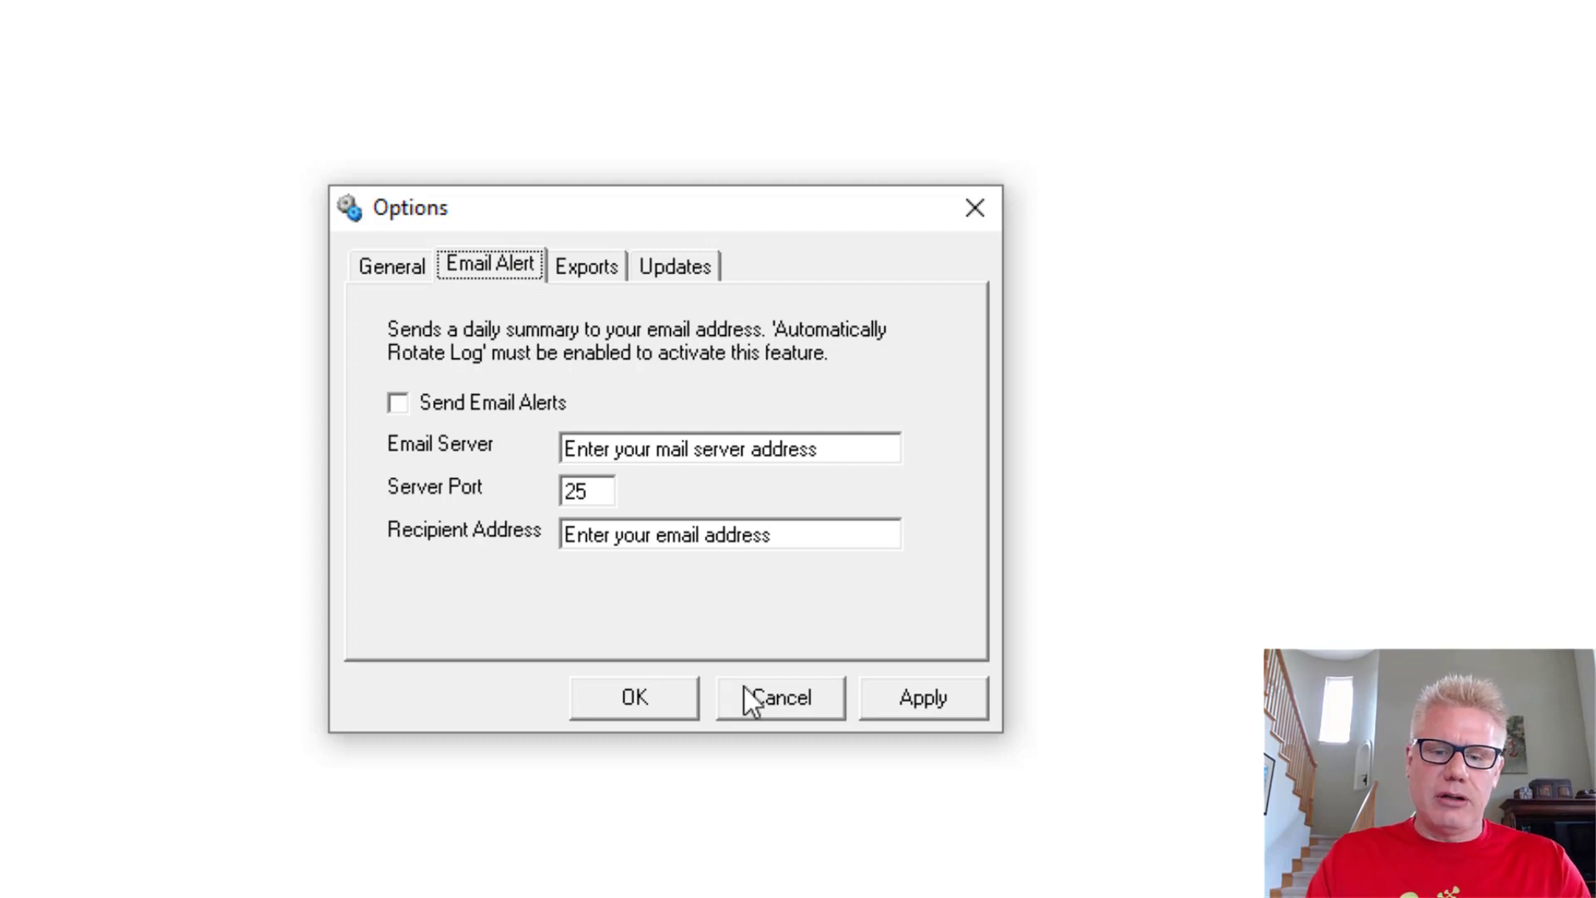
click(671, 701)
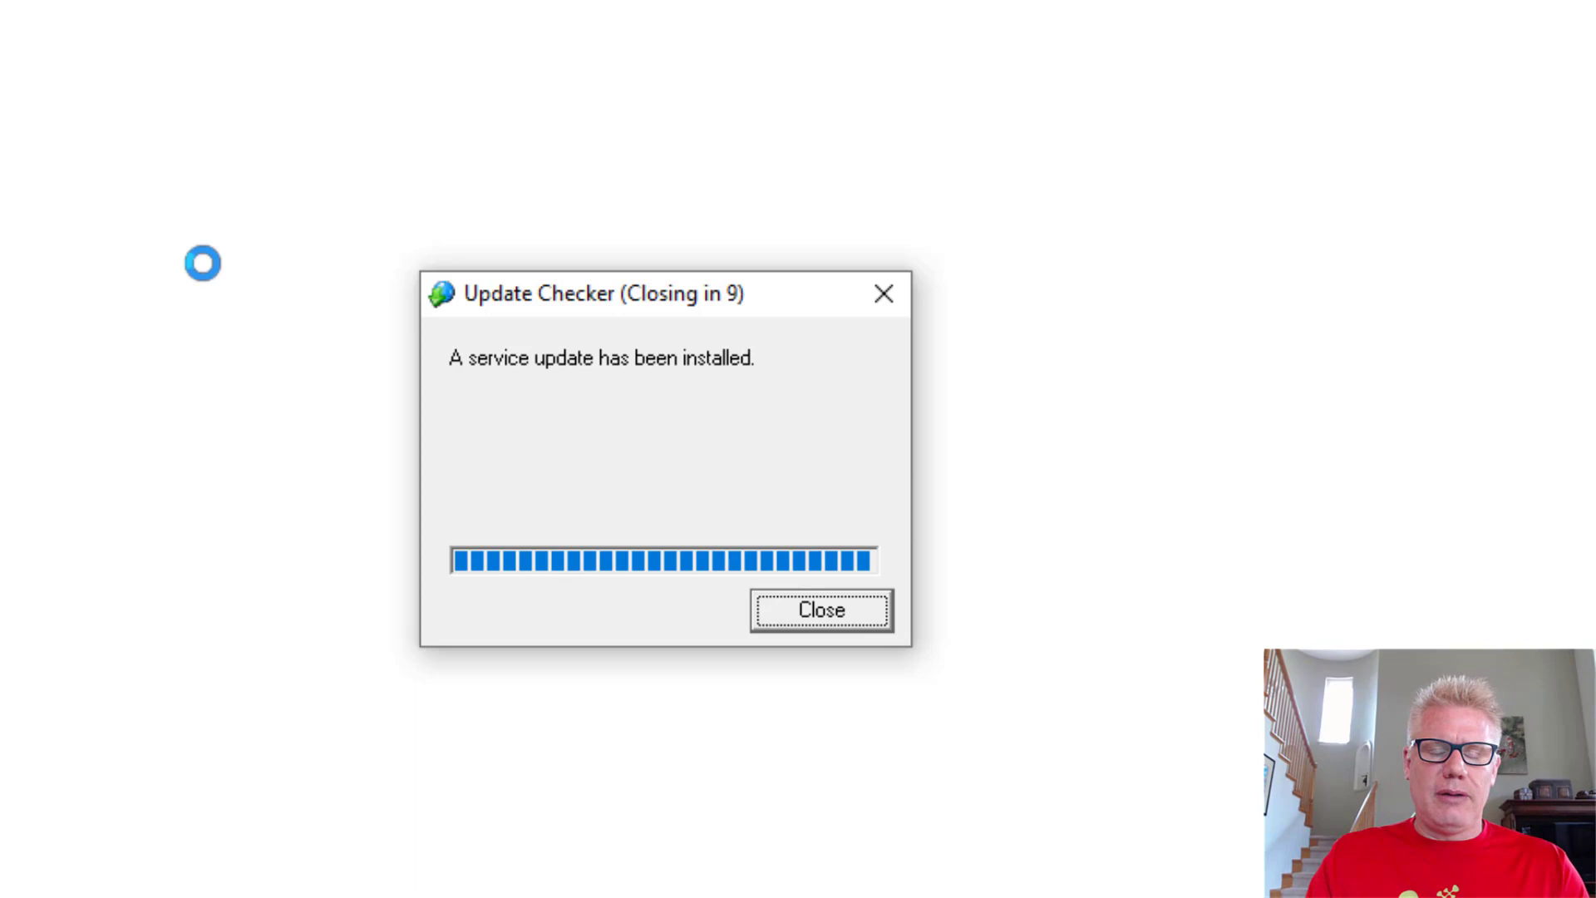
click(818, 625)
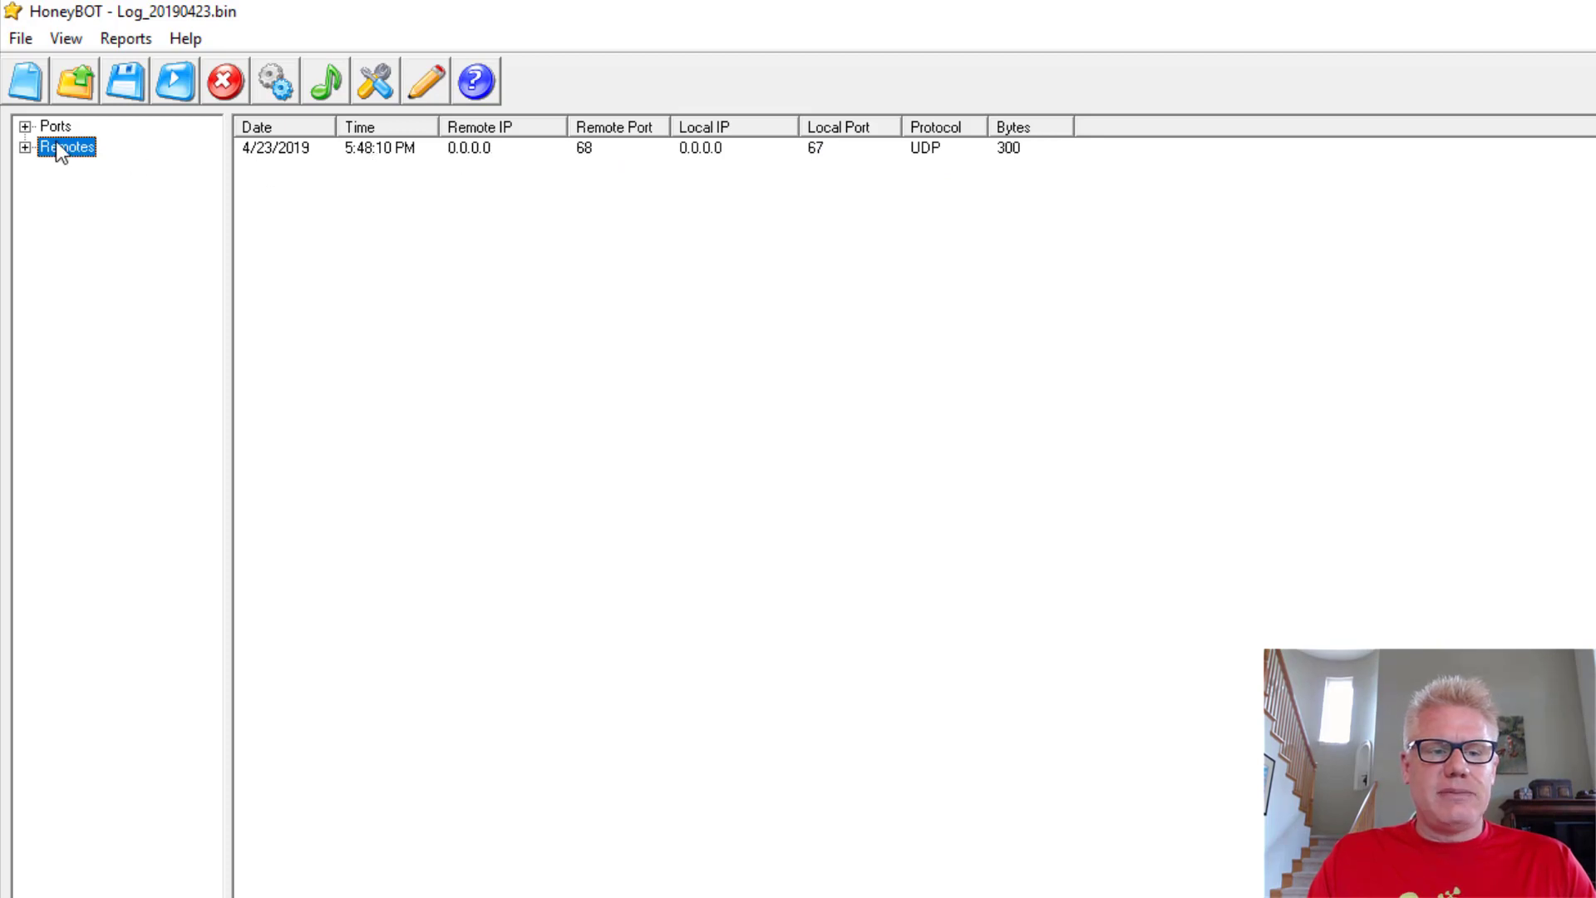
Step: Expand Ports and Remotes in the log tree to show port 67 and remote 0.0.0.0
click(26, 130)
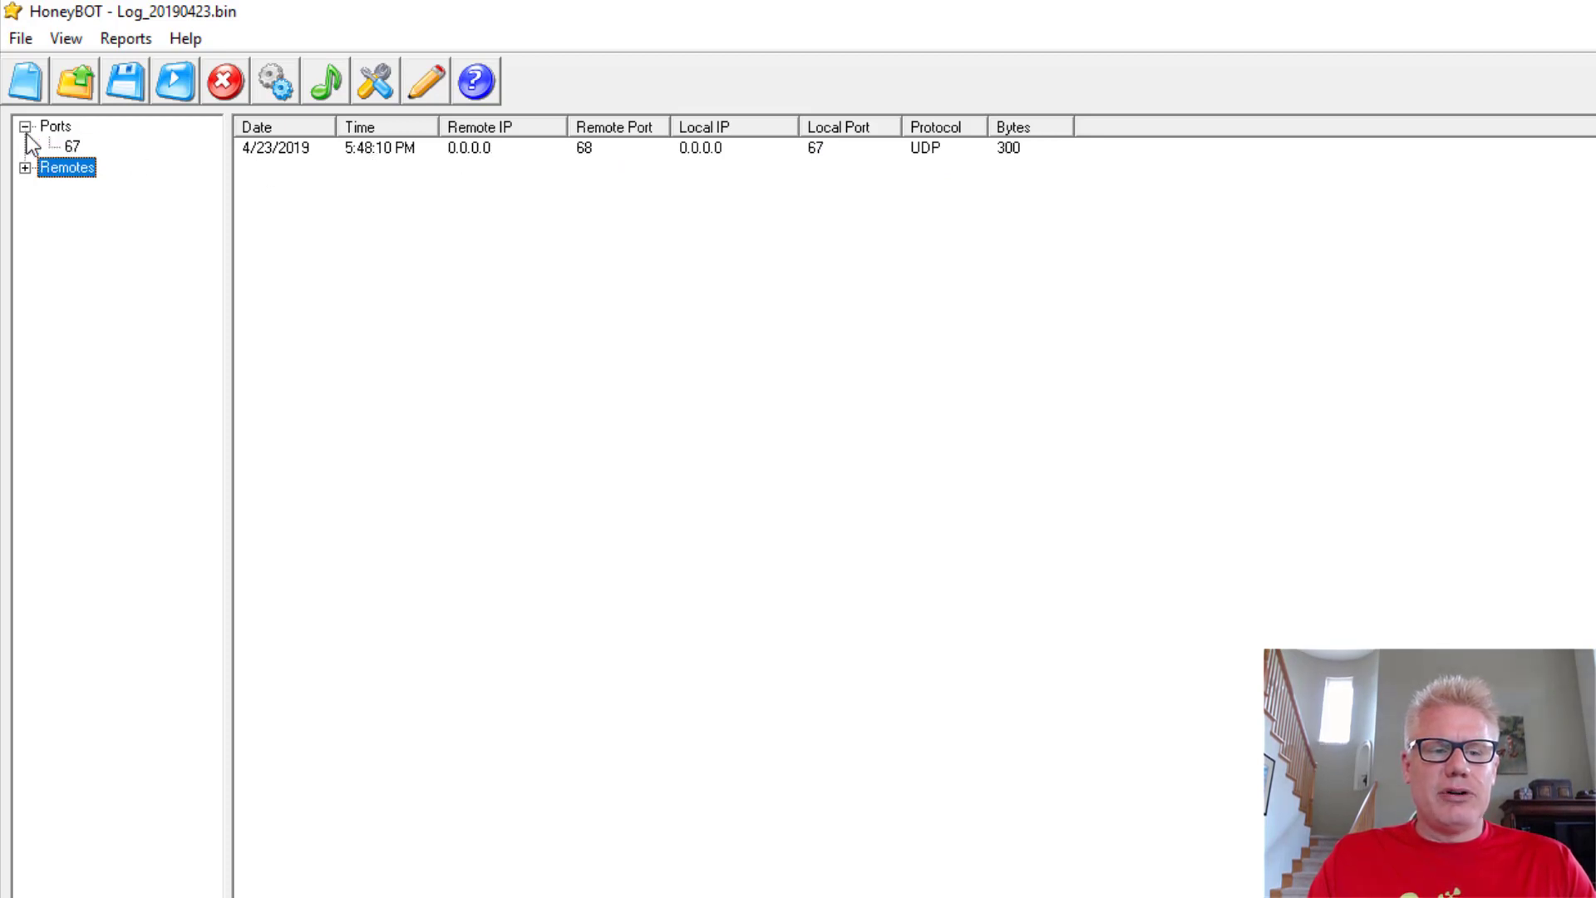
click(25, 168)
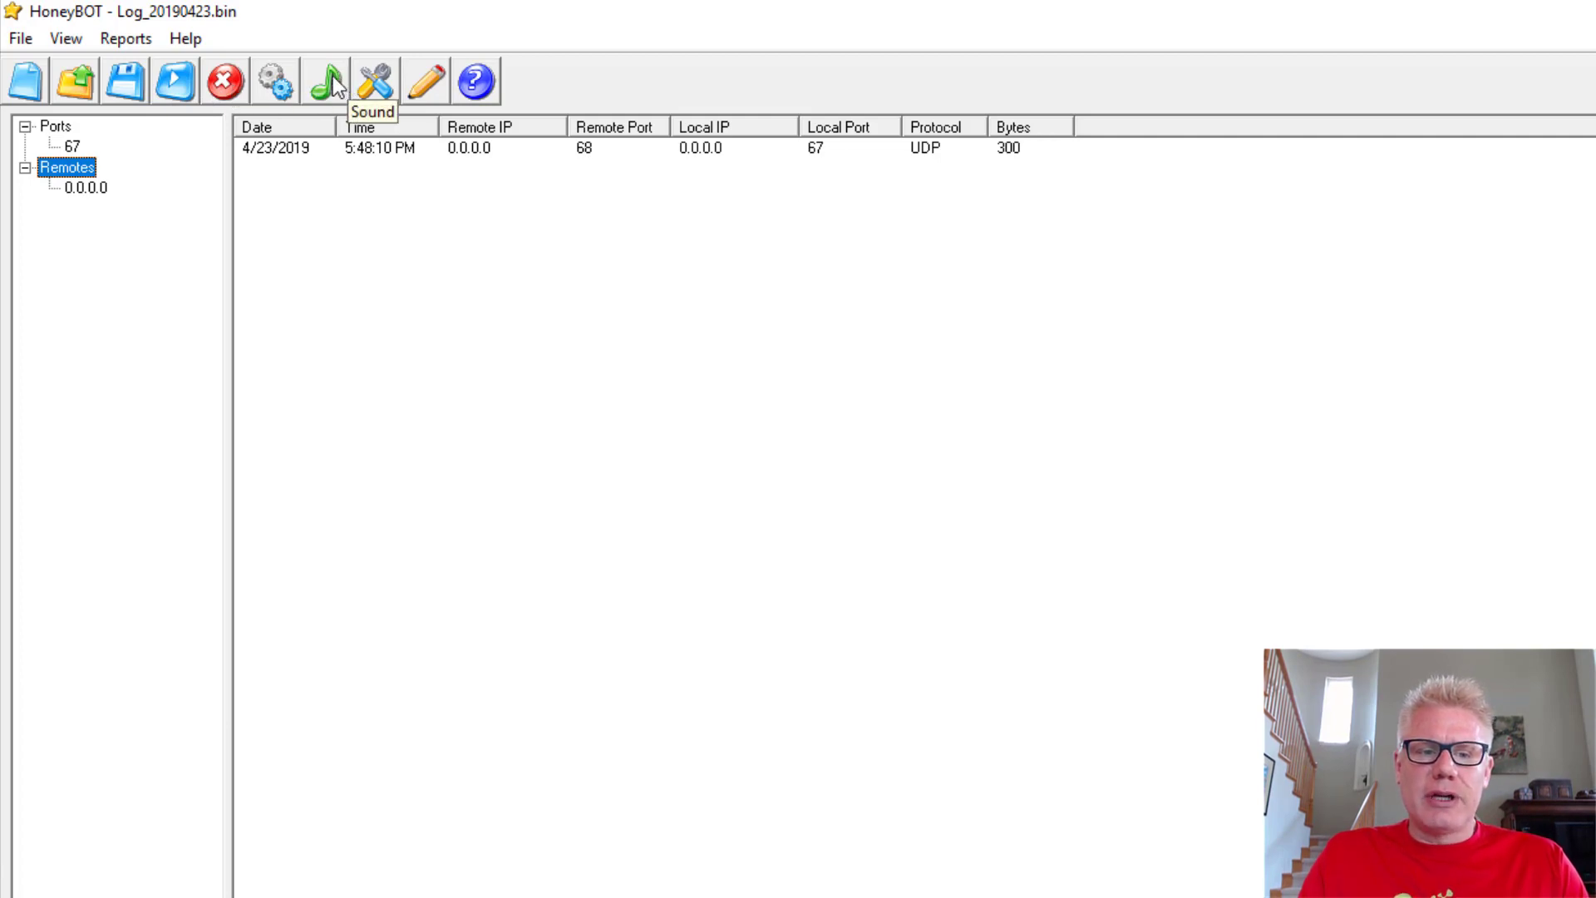
Step: Dismiss the engine warning and stop the HoneyBOT honeypot engine
click(374, 89)
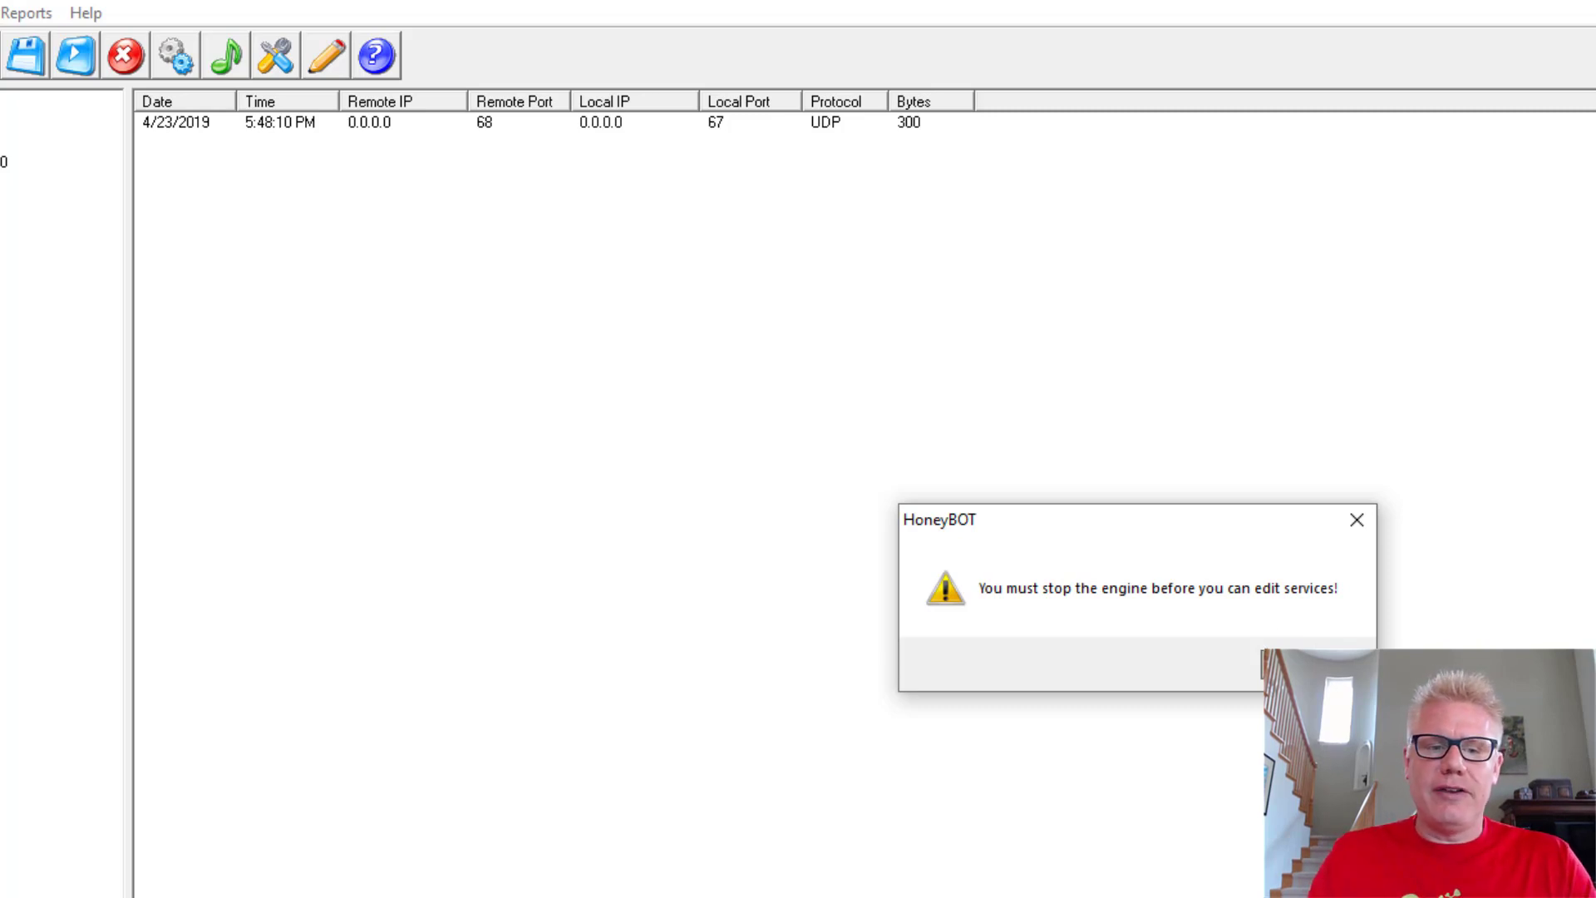
click(1313, 664)
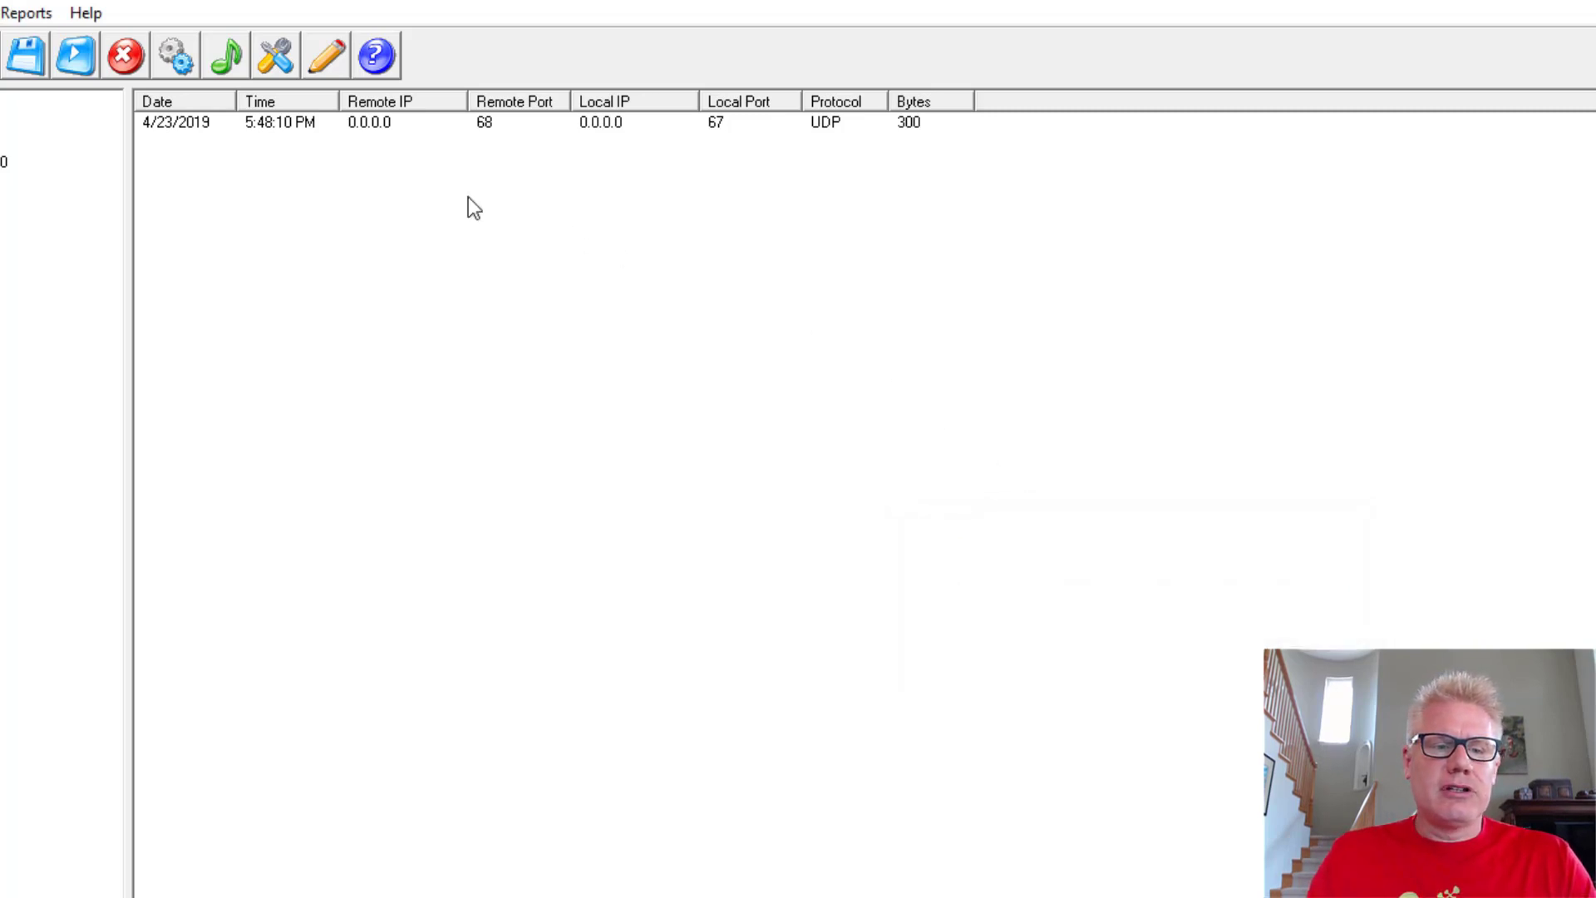
click(130, 48)
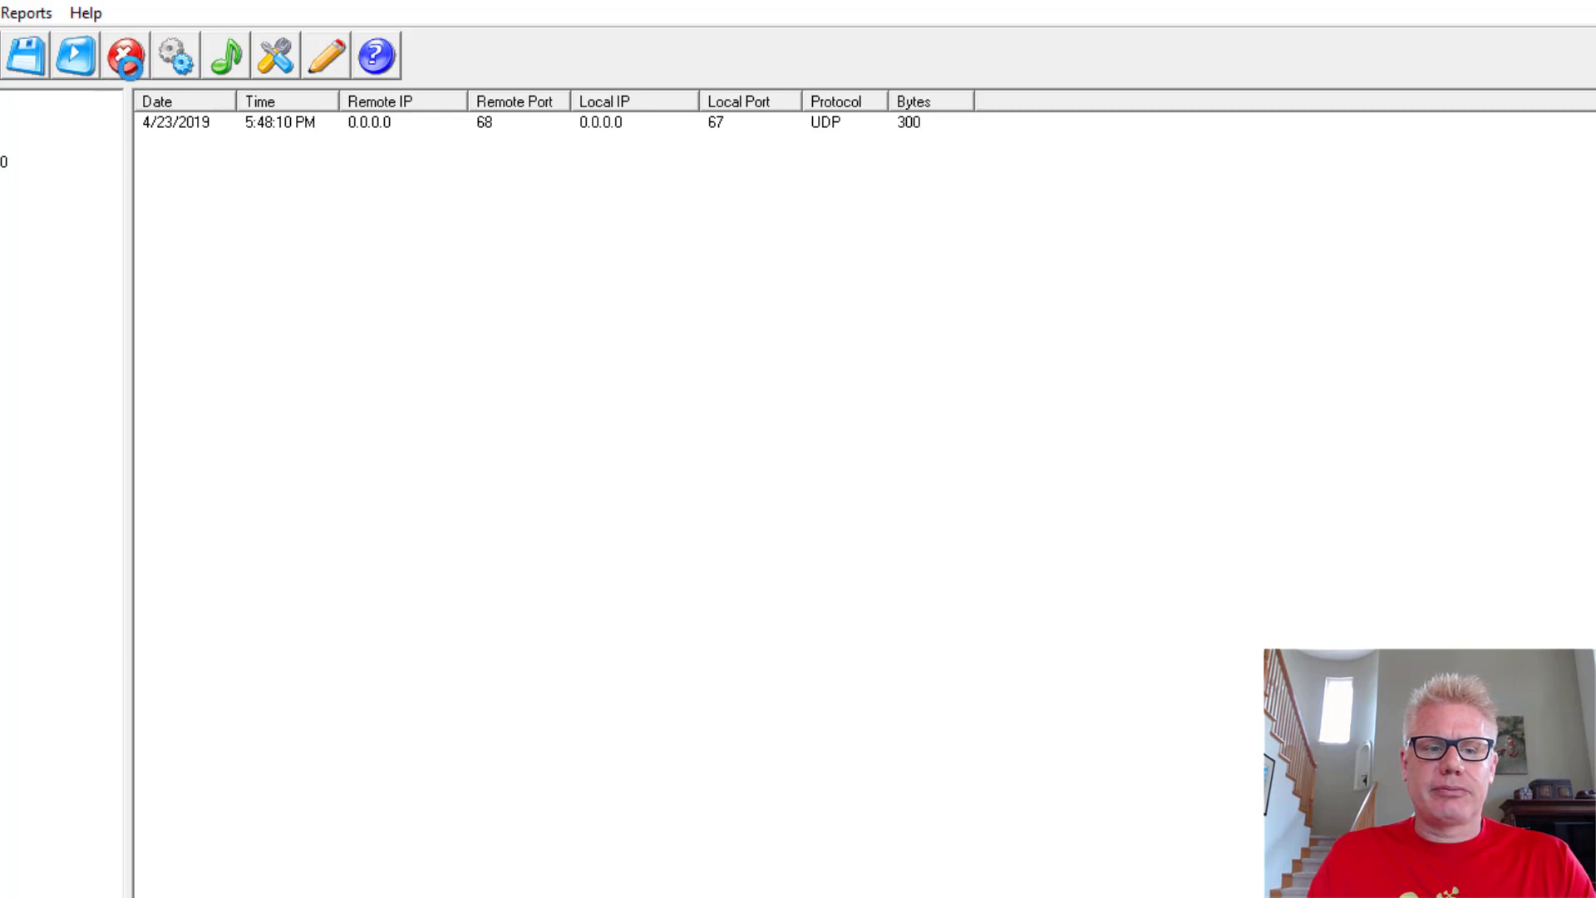
Step: Browse the 1357-entry Services list, then close it
click(279, 63)
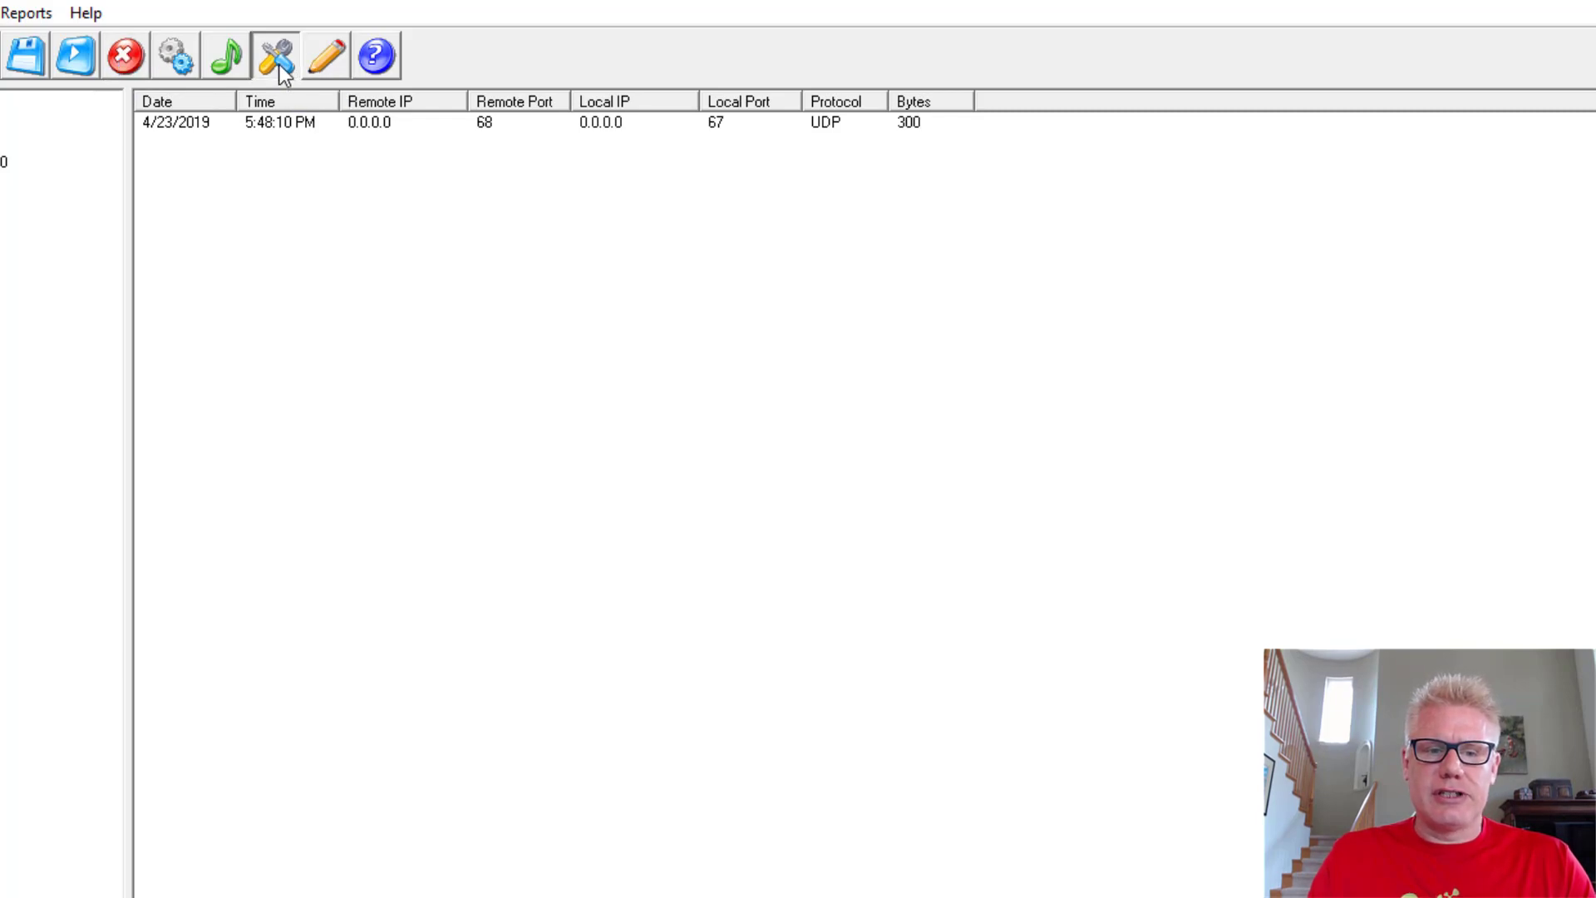
drag(1005, 306, 675, 127)
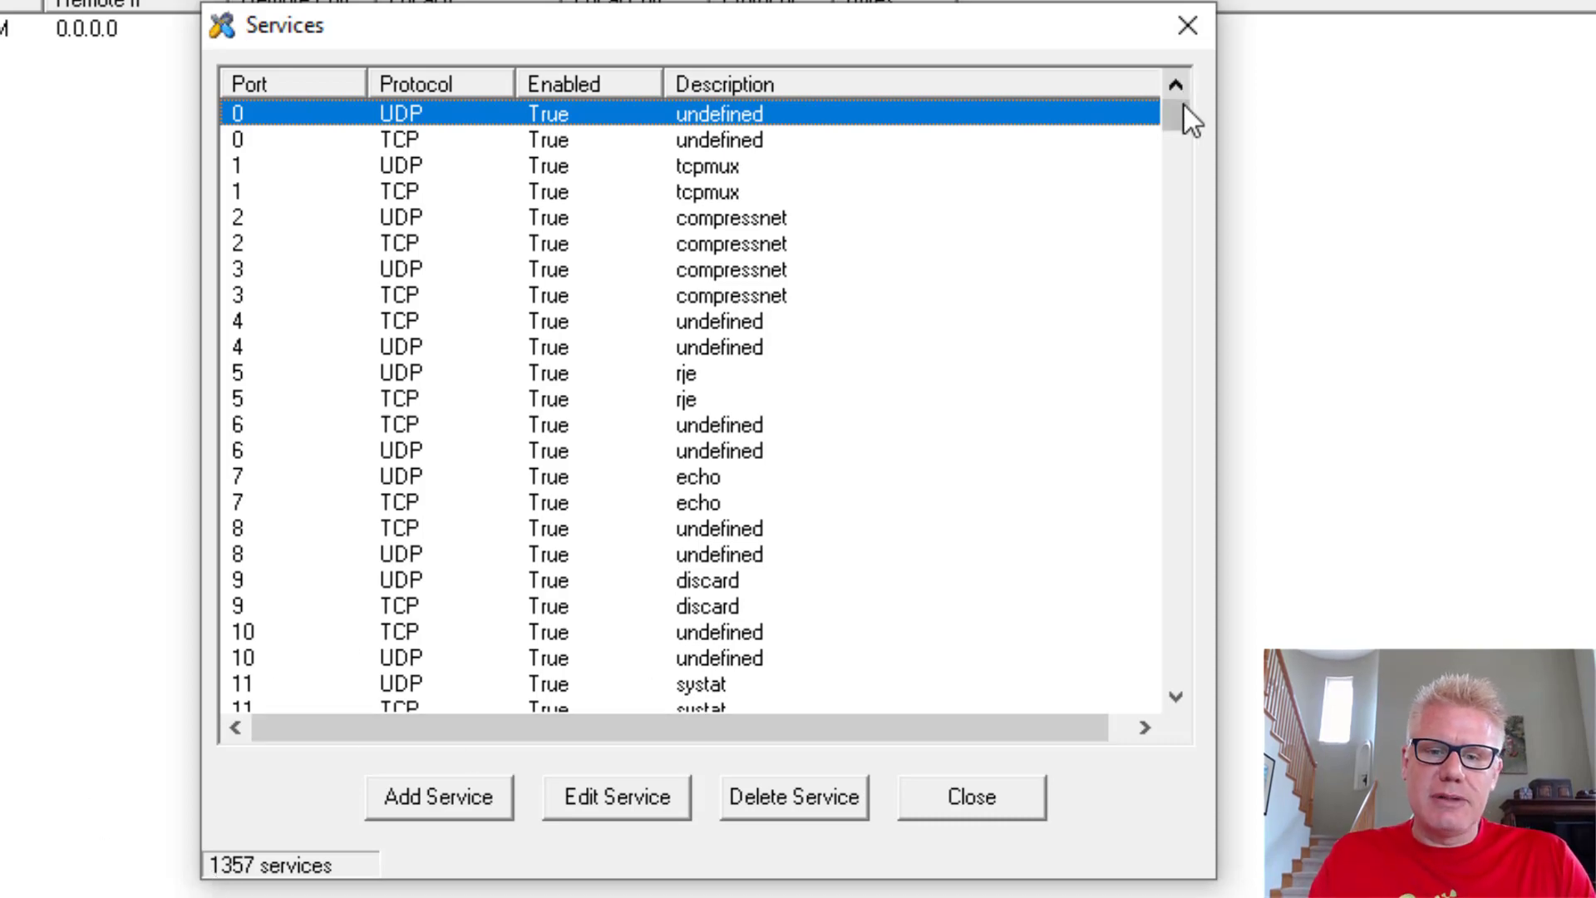
drag(1180, 108, 1169, 252)
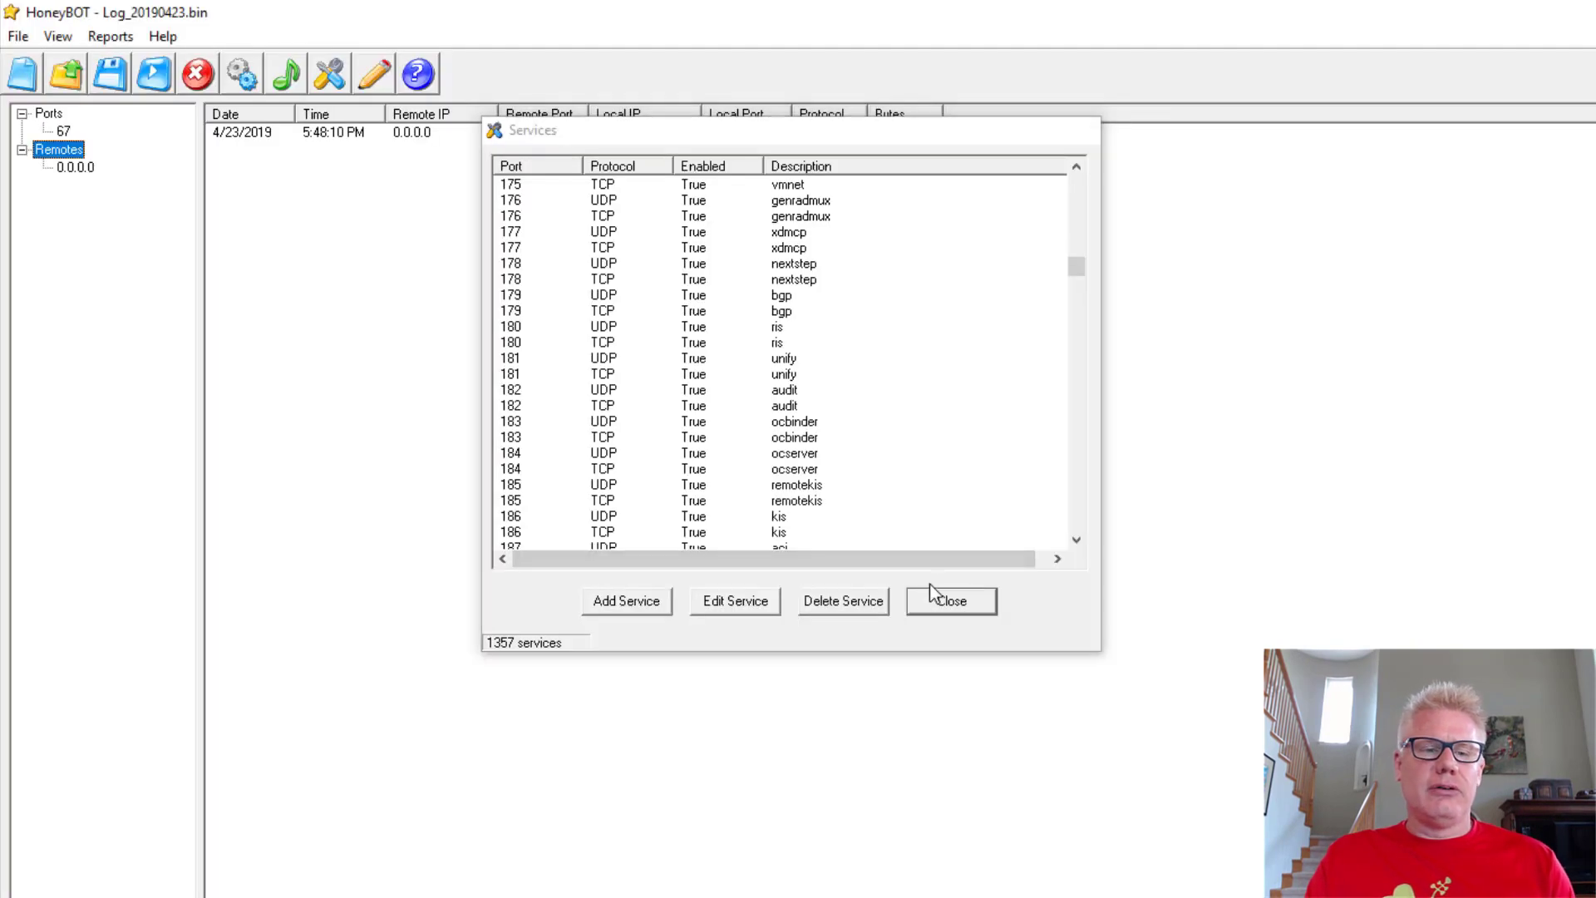
click(971, 798)
Step: Restart HoneyBOT listening on all adapters and launch Command Prompt via search for cmd
click(148, 76)
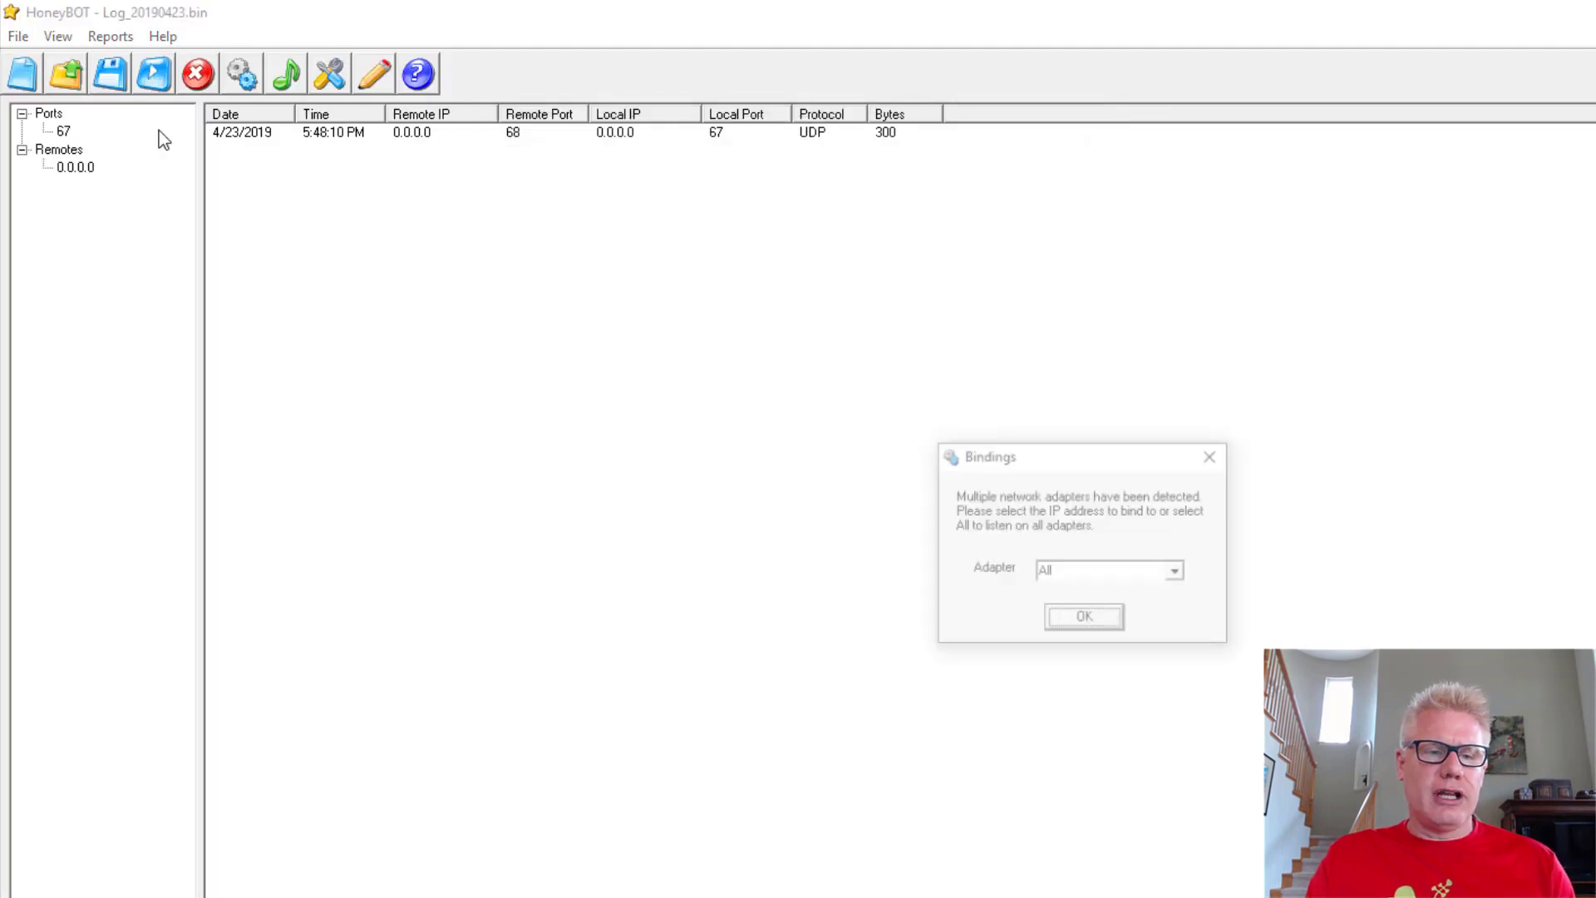
click(1055, 624)
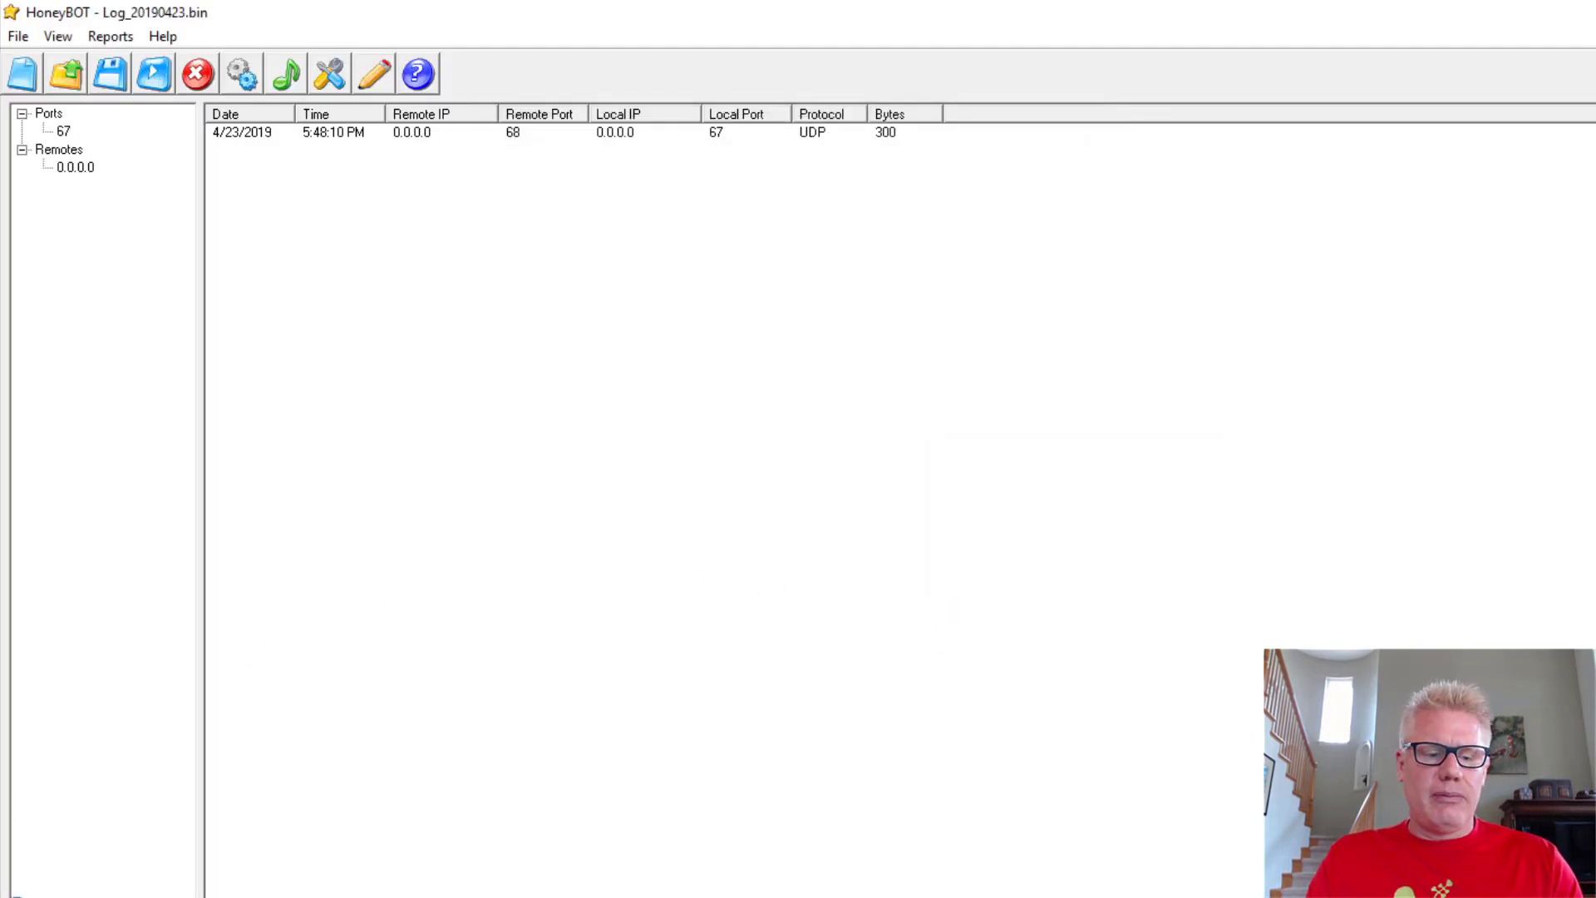
key(super+s)
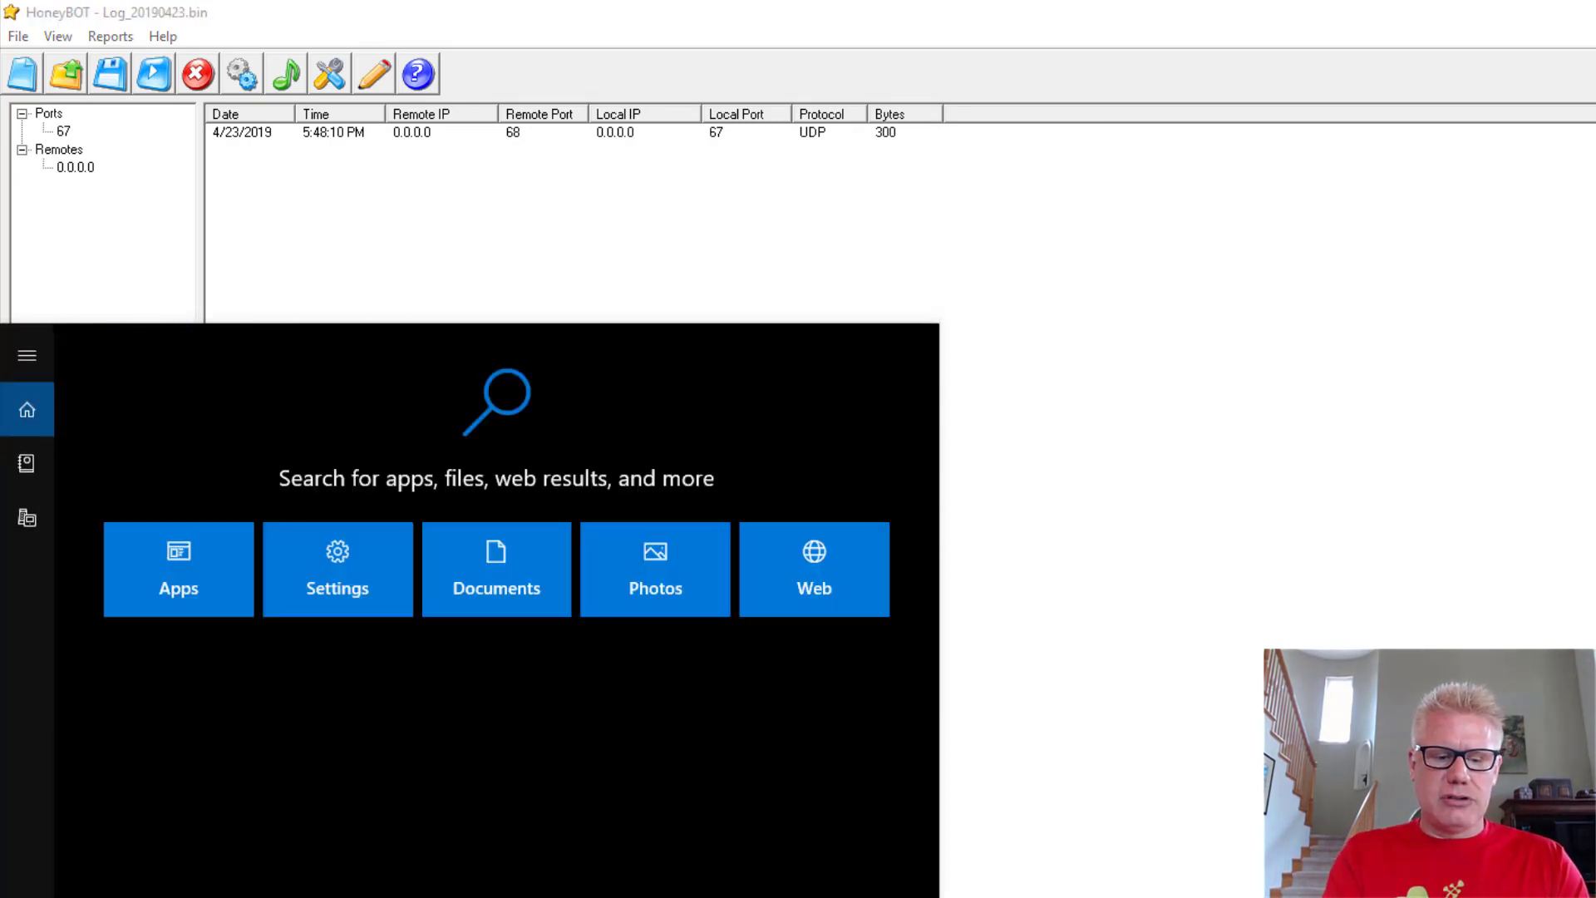
text(cmd)
key(Return)
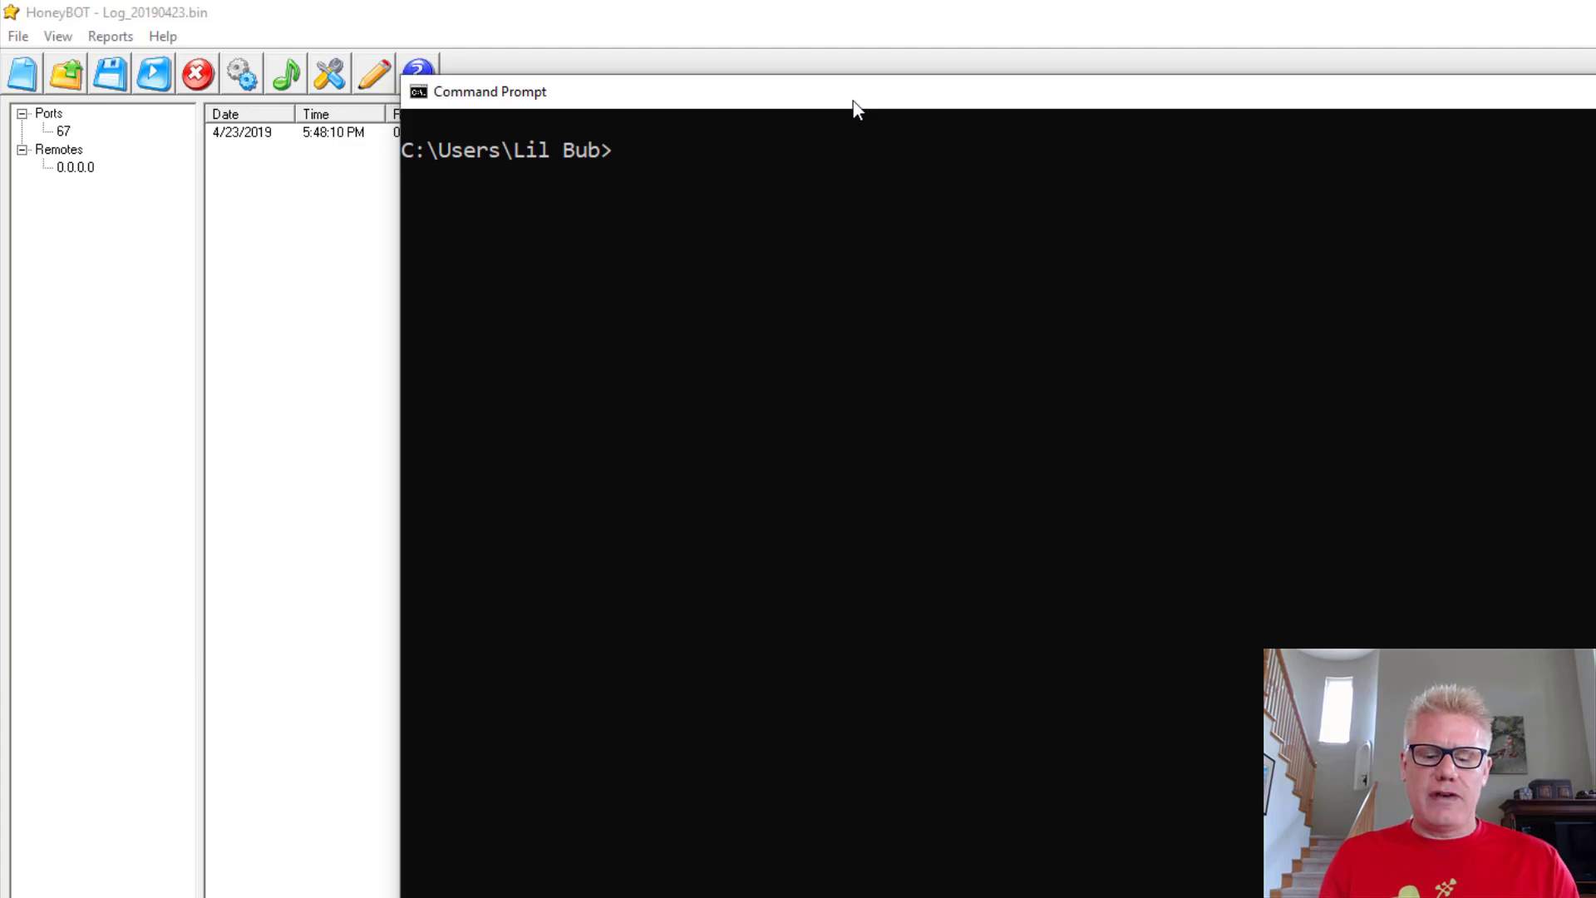
Step: Enter the command netstat -an | more at the prompt
text(netstat =an)
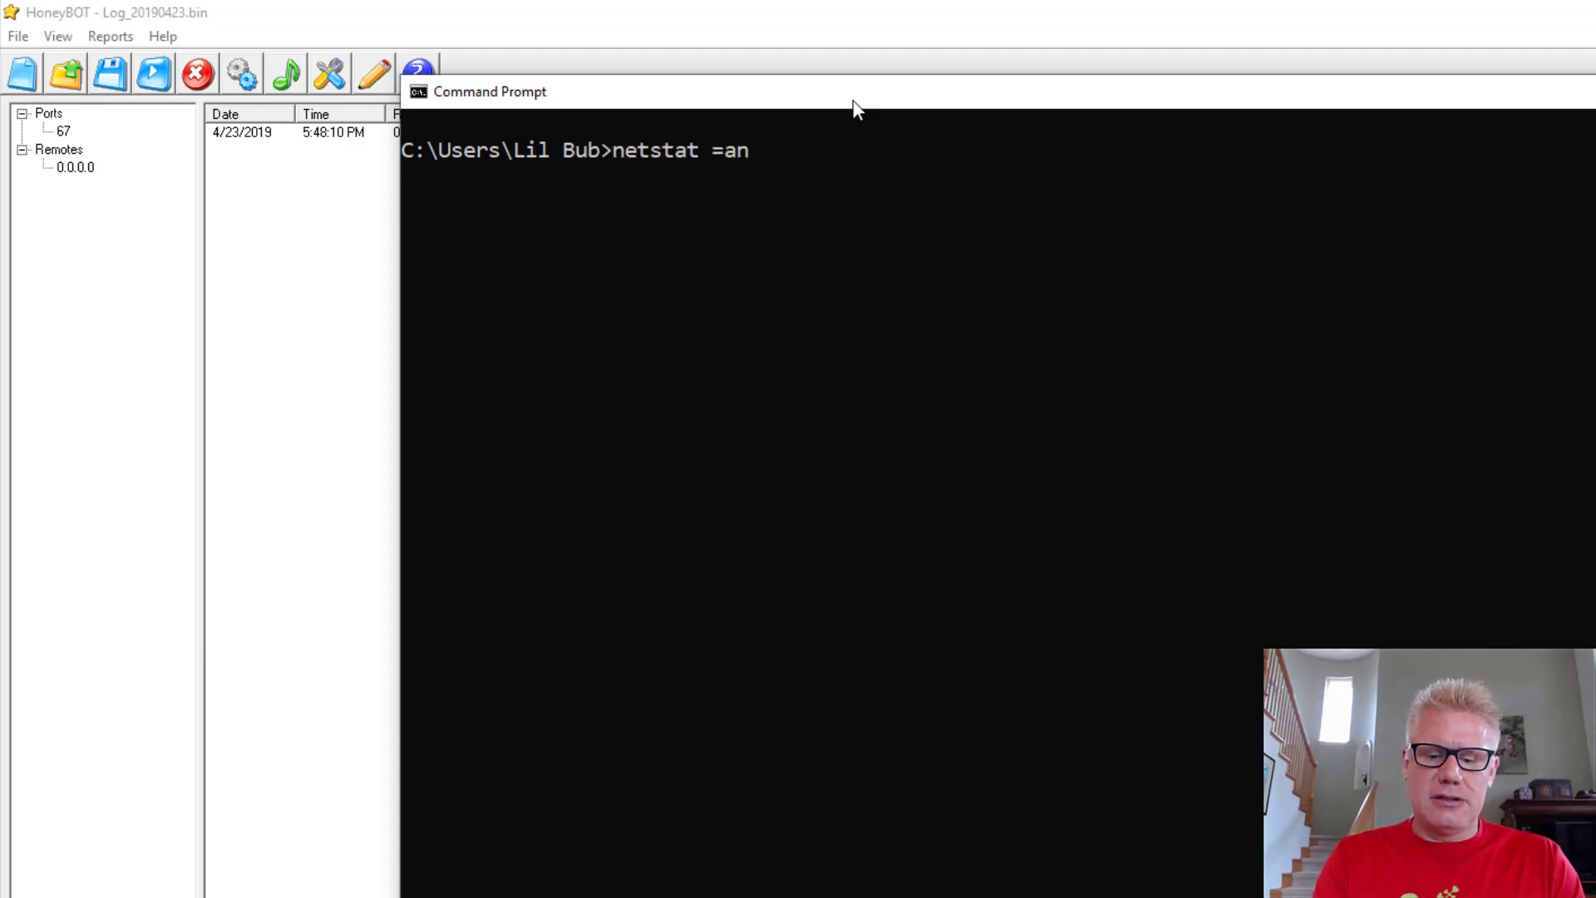
key(BackSpace)
key(BackSpace)
key(BackSpace)
text(-an)
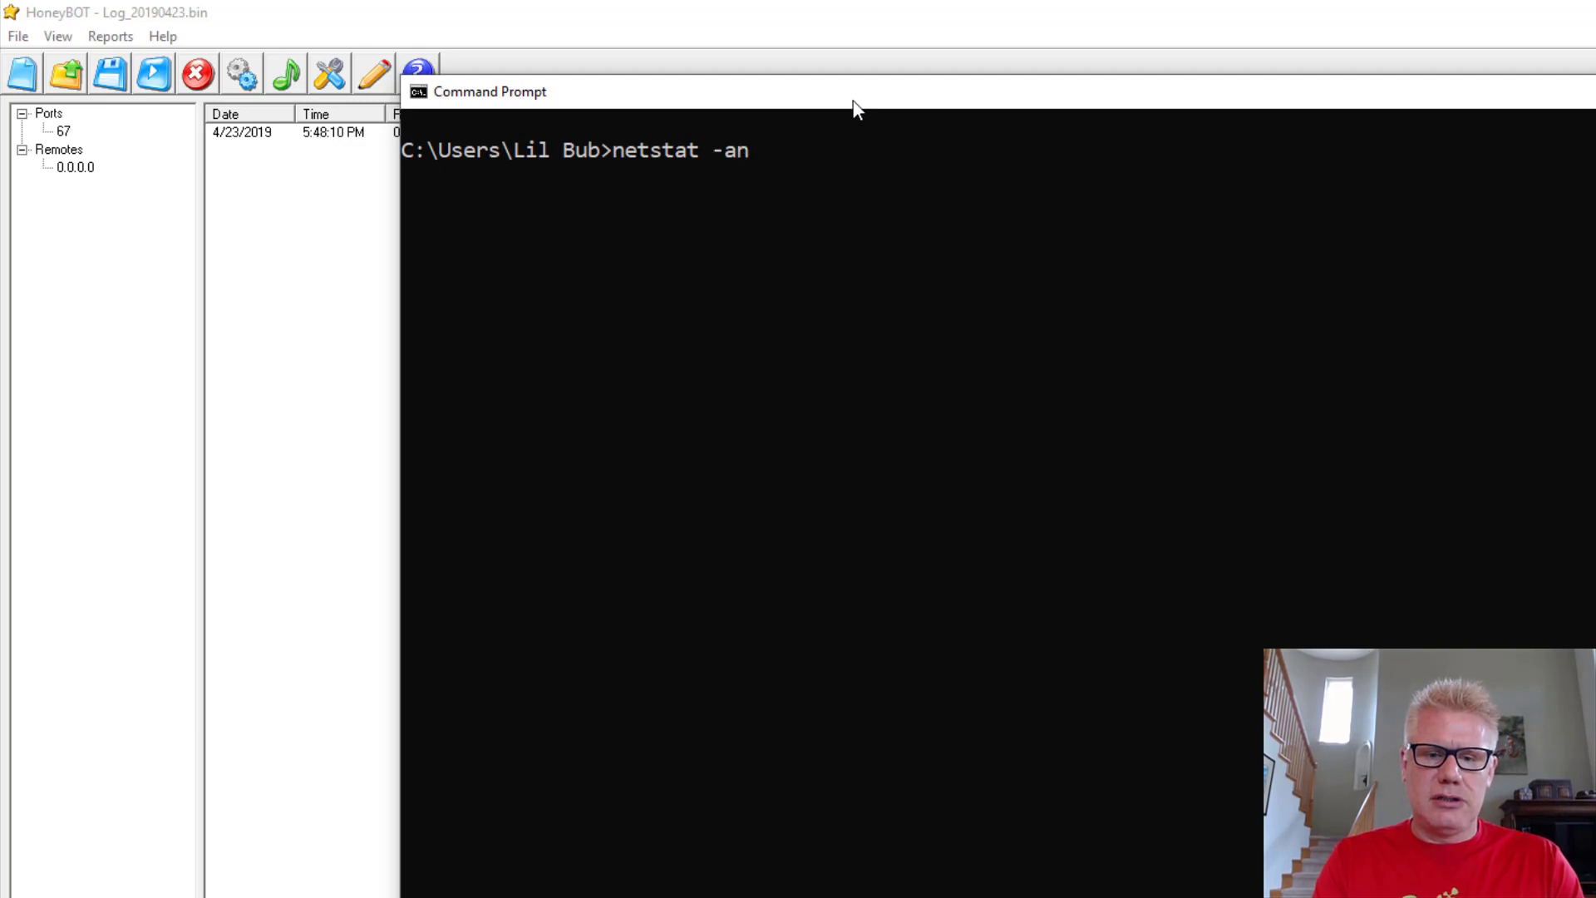
text( | more)
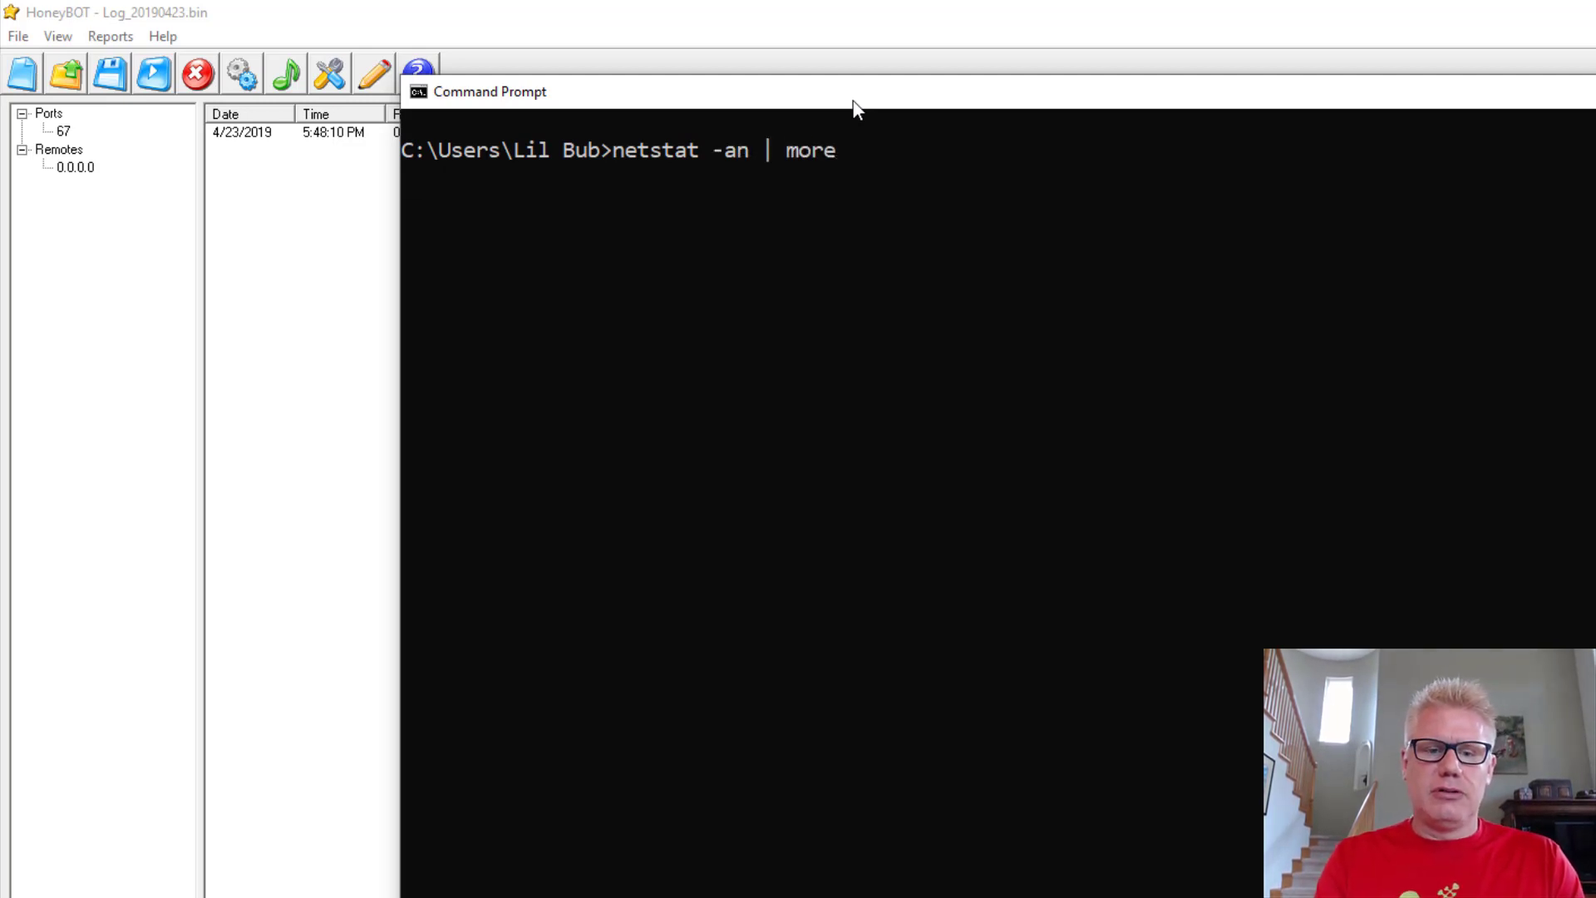
Step: Run netstat -an | more, page through TCP ports listening up to 0.0.0.0:1022, then stop it
key(Return)
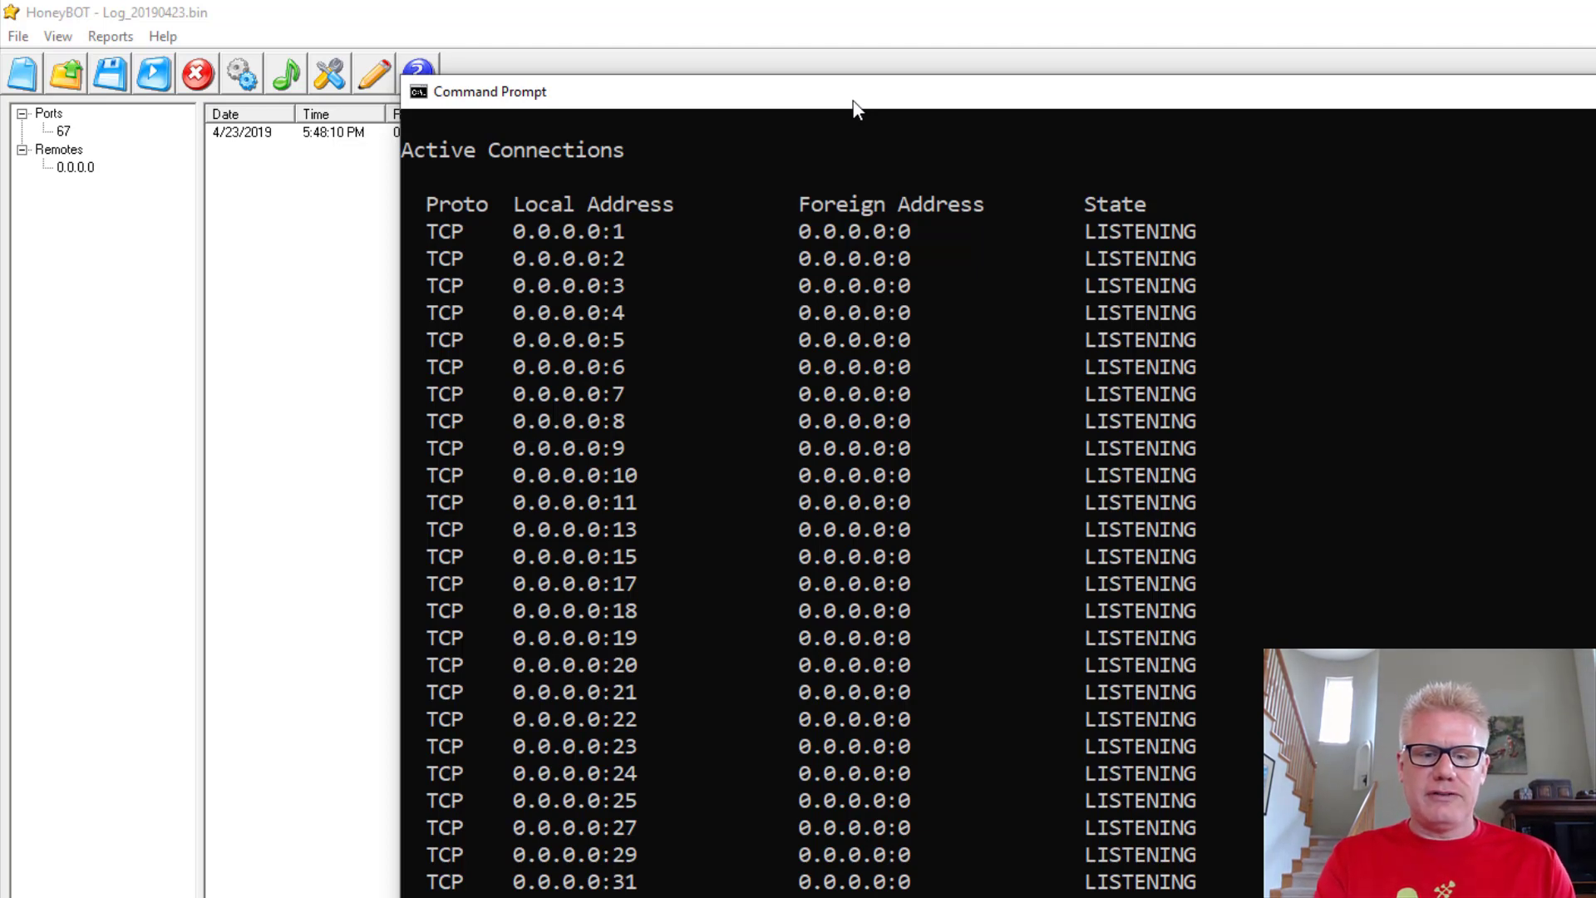
scroll(854, 104, down, 20)
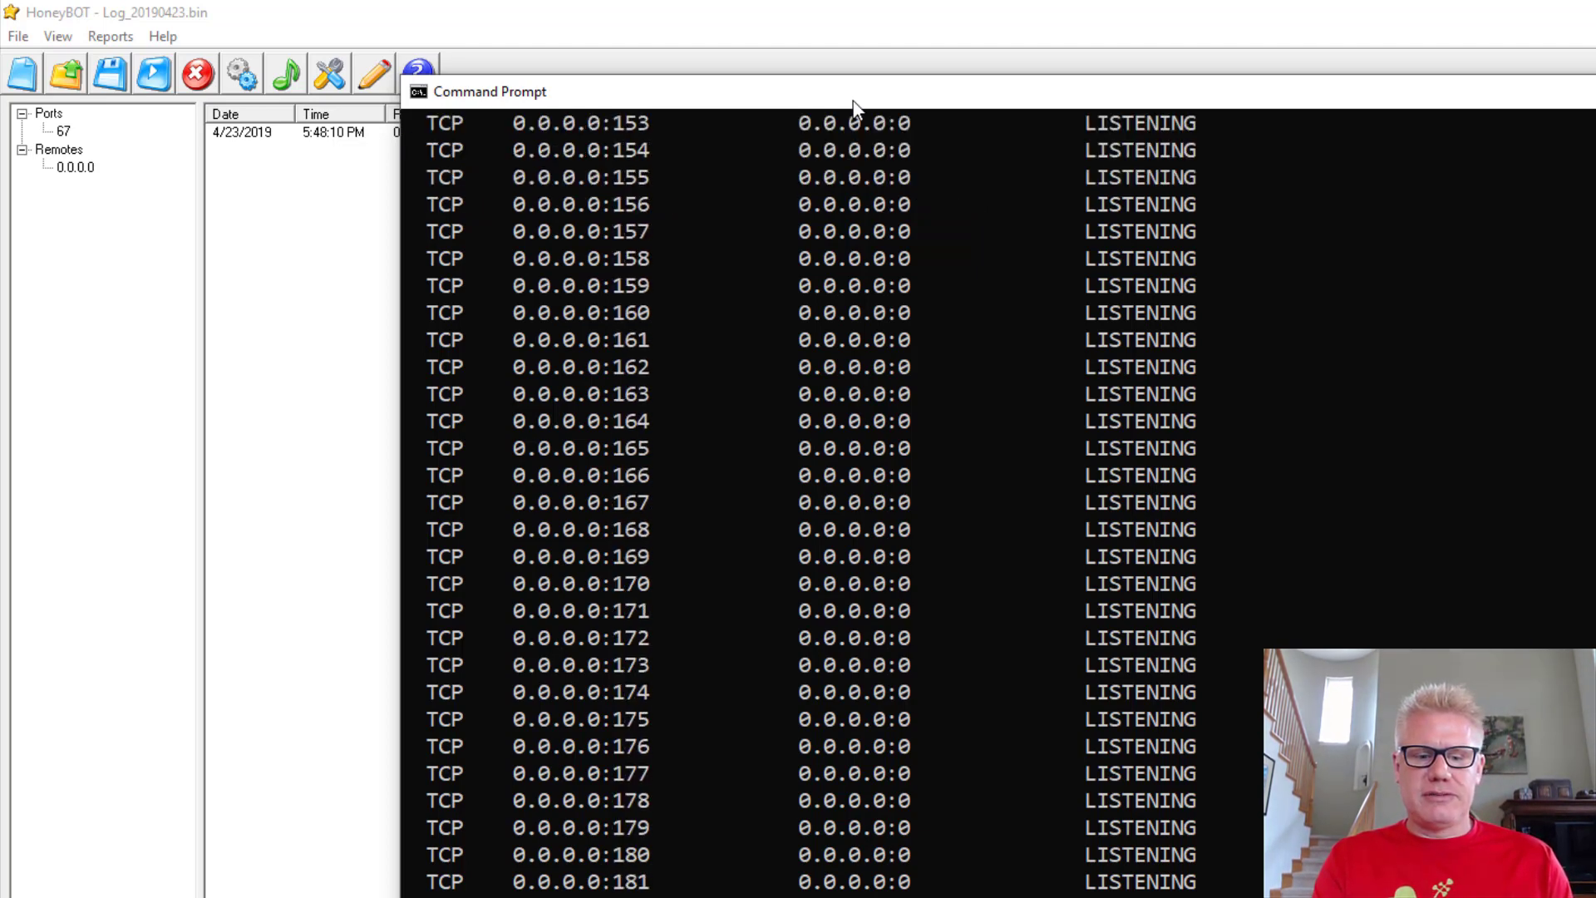
scroll(854, 104, down, 20)
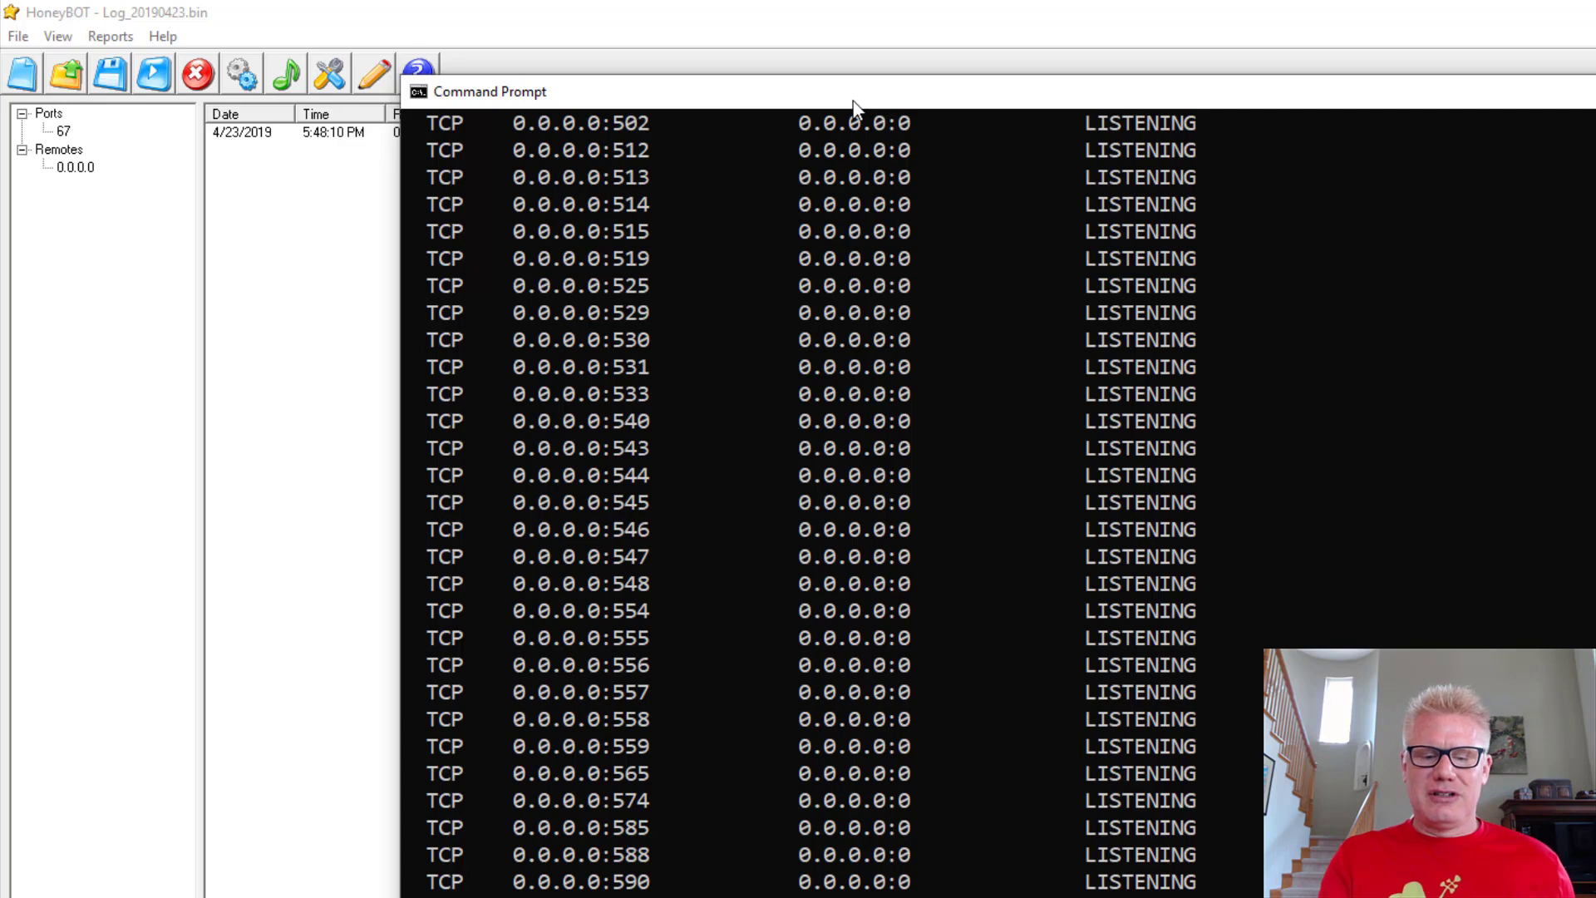
key(space)
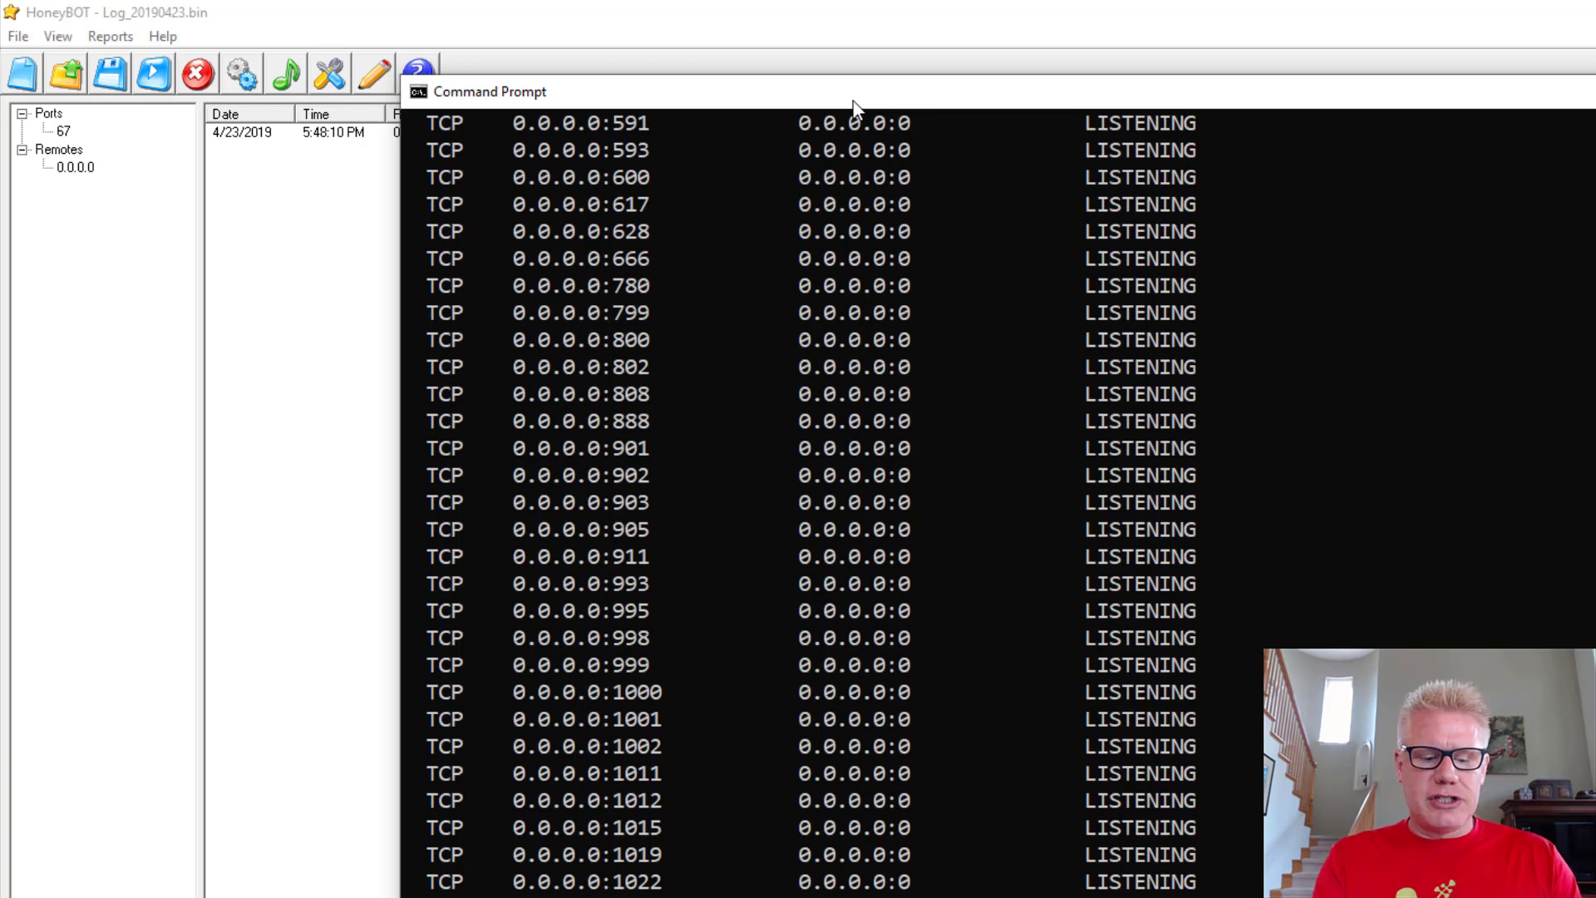
key(ctrl+c)
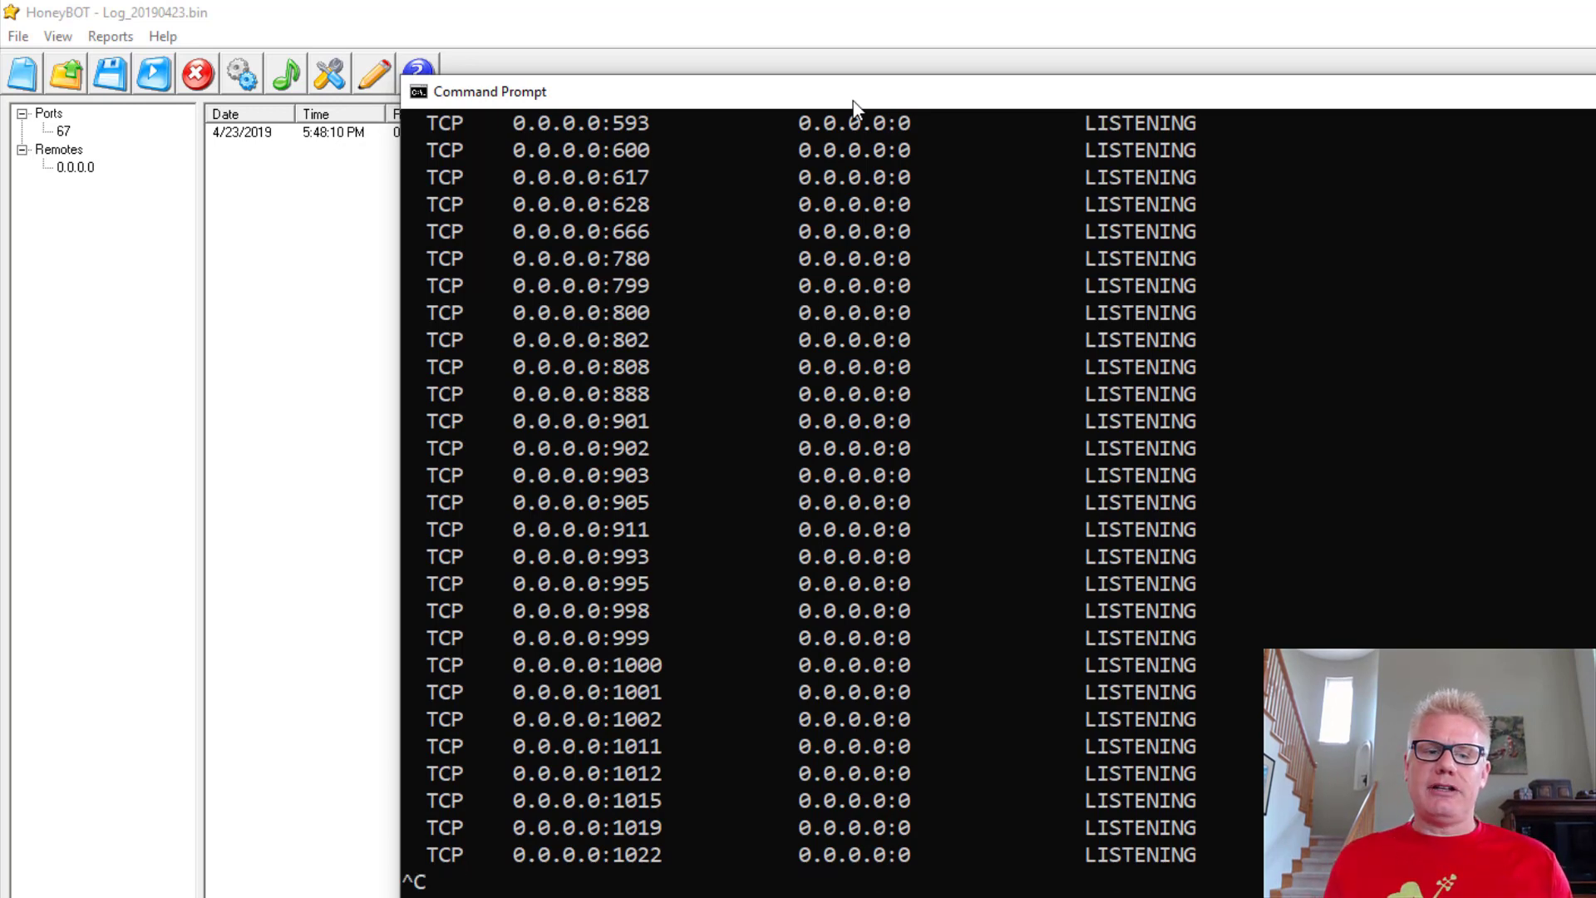